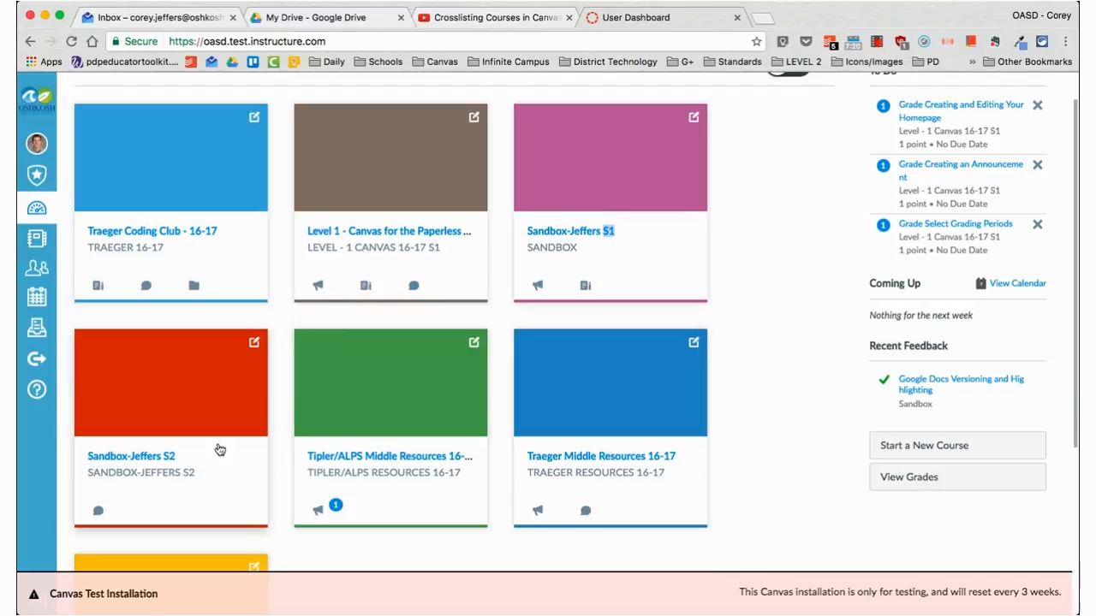
# Open the S2 sandbox course to view its home page, and return to the dashboard
pyautogui.doubleClick(166, 456)
pyautogui.click(165, 456)
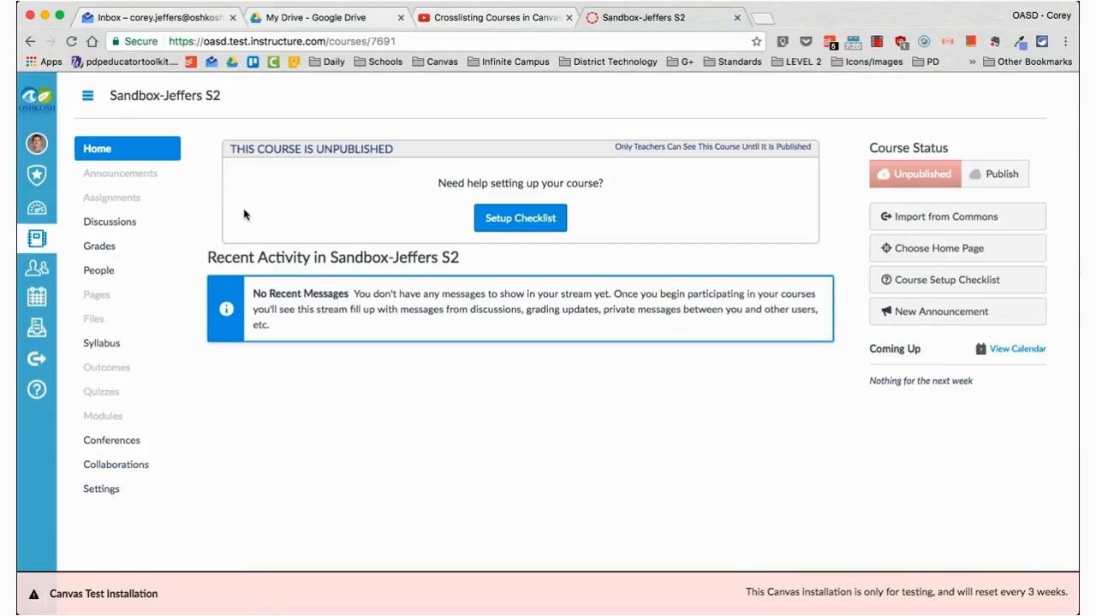
pyautogui.click(31, 41)
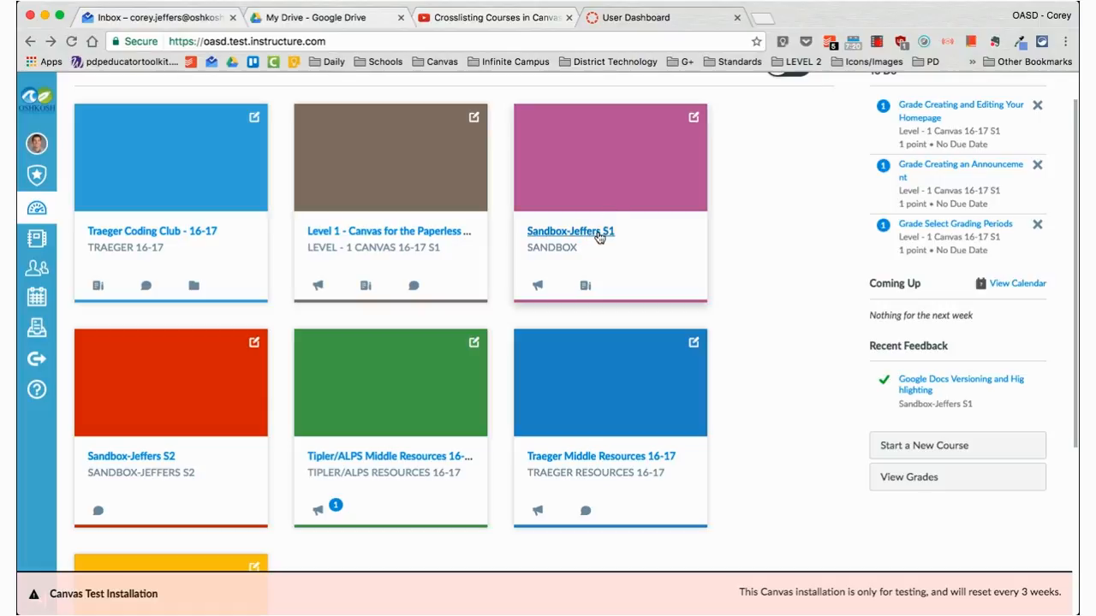
# Open the S1 sandbox course and look through its modules and their contents
pyautogui.click(599, 238)
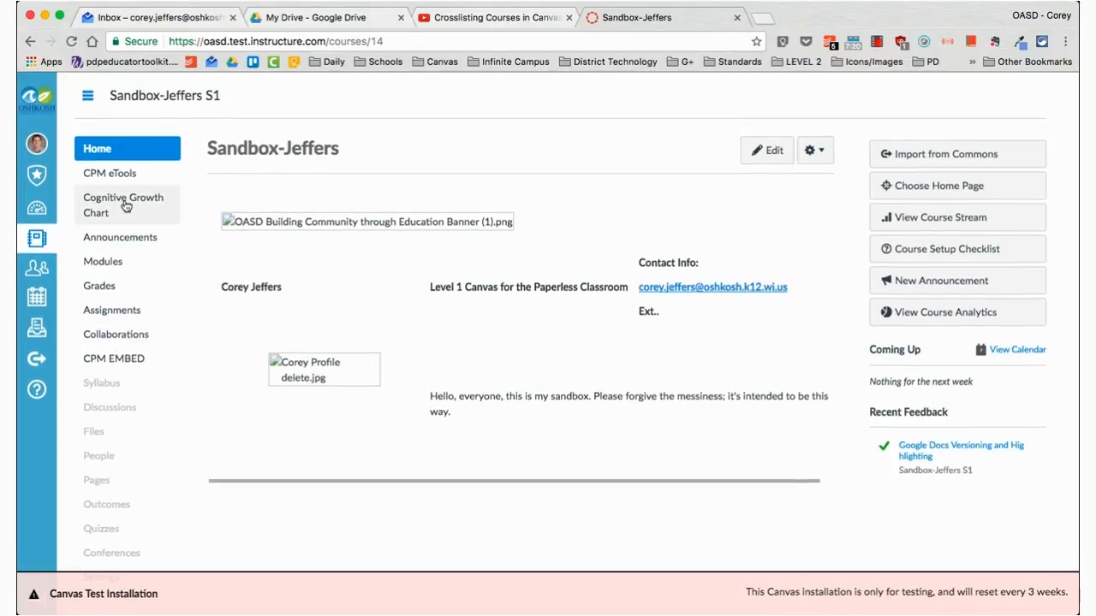
pyautogui.click(112, 272)
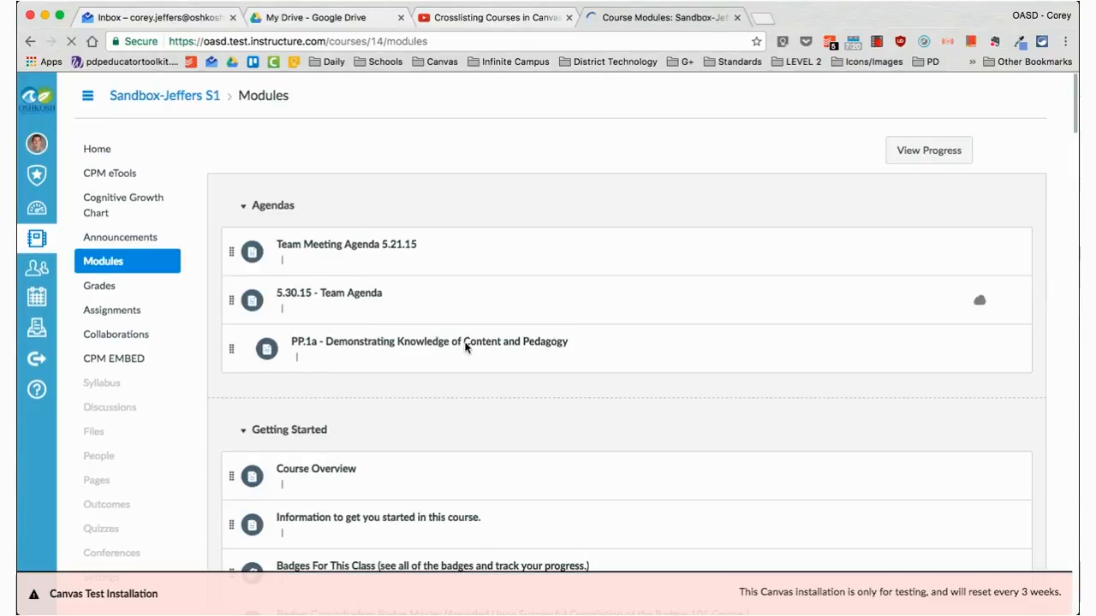
pyautogui.scroll(-2, 465, 347)
pyautogui.scroll(-5, 465, 346)
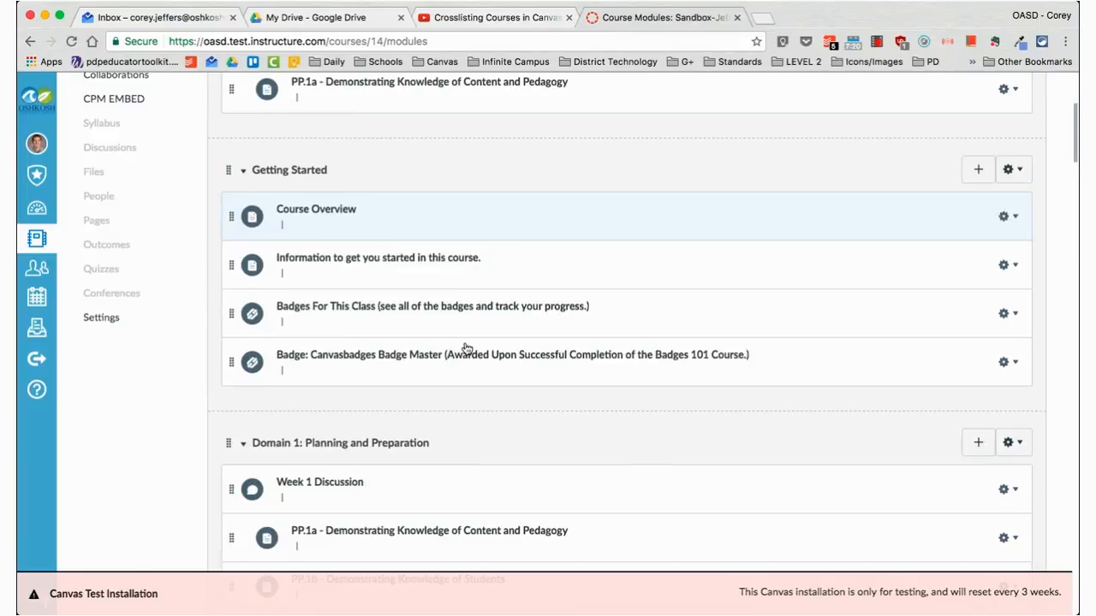
pyautogui.scroll(5, 465, 347)
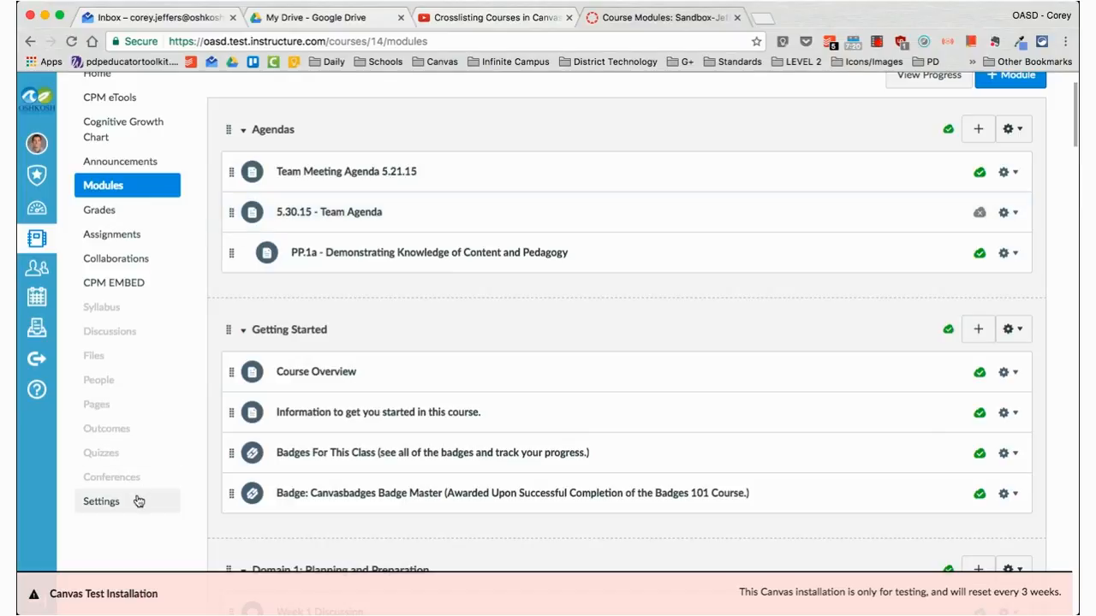
pyautogui.scroll(2, 138, 501)
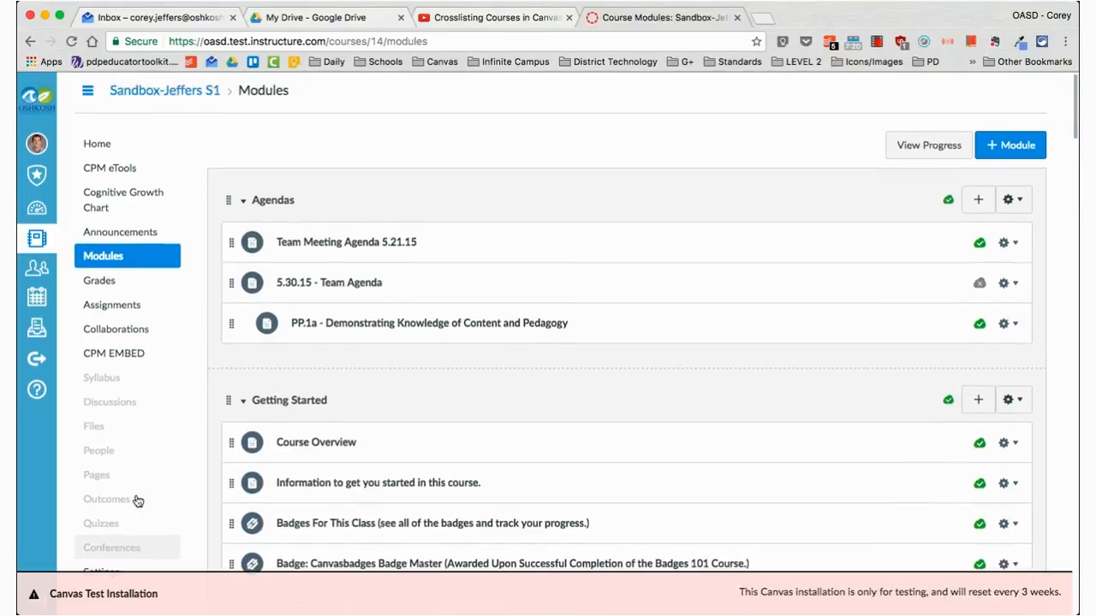
pyautogui.scroll(-6, 138, 501)
pyautogui.scroll(-5, 137, 501)
pyautogui.scroll(7, 138, 501)
pyautogui.scroll(3, 137, 500)
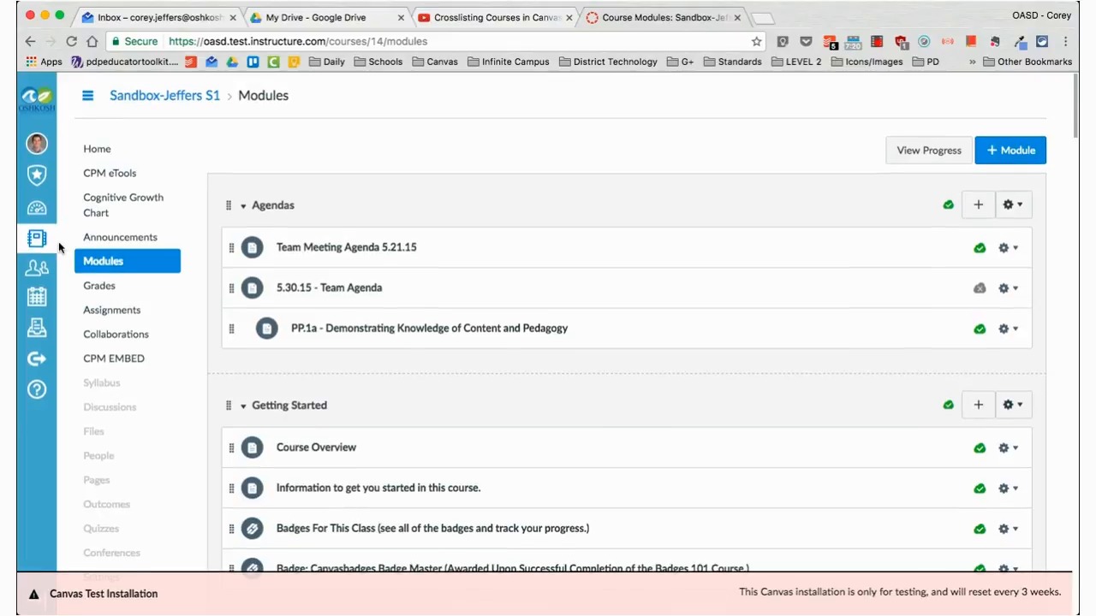
# Switch to the S2 sandbox course and open the content import page from its course settings
pyautogui.click(32, 242)
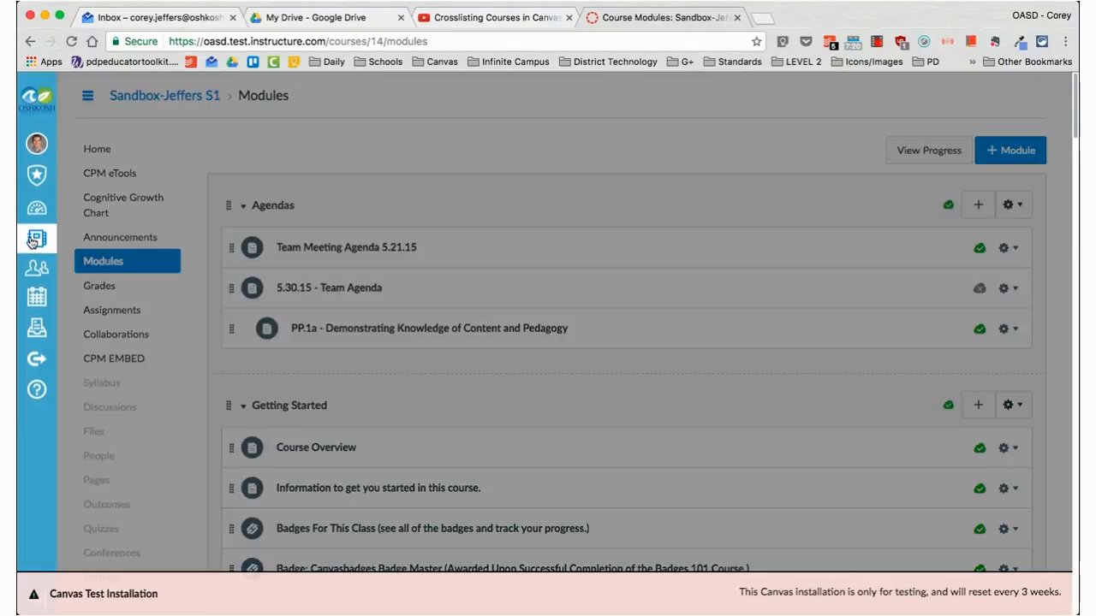
pyautogui.click(131, 214)
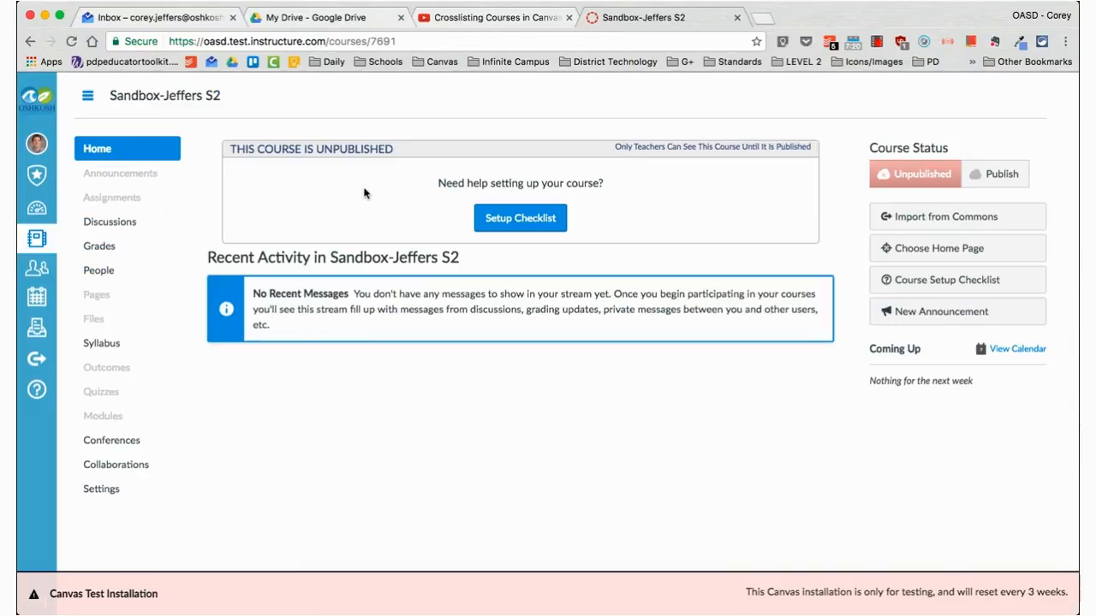
pyautogui.click(118, 491)
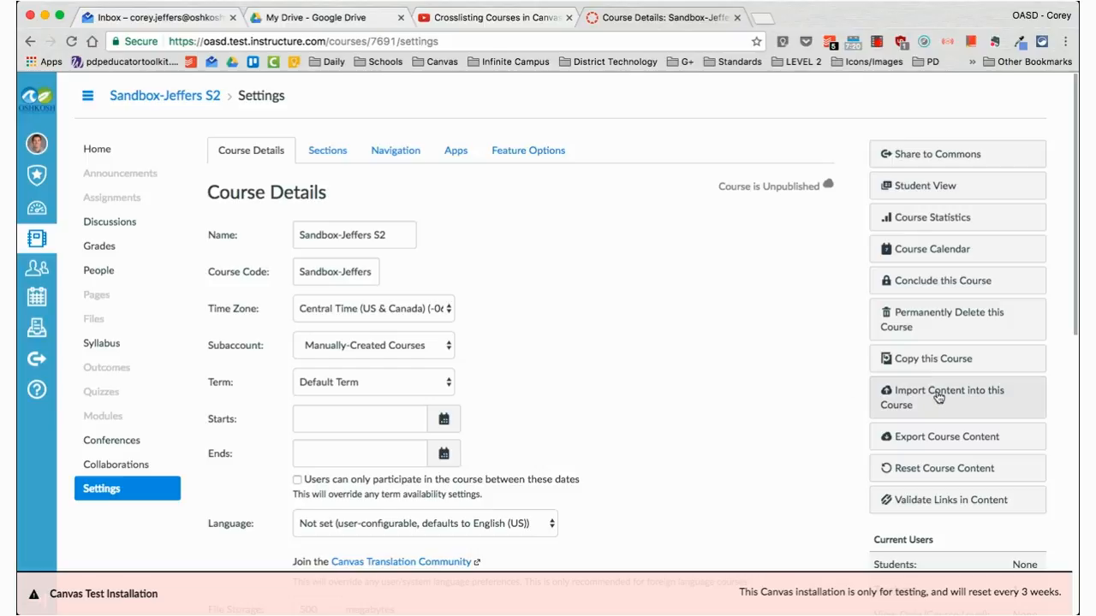
pyautogui.click(972, 399)
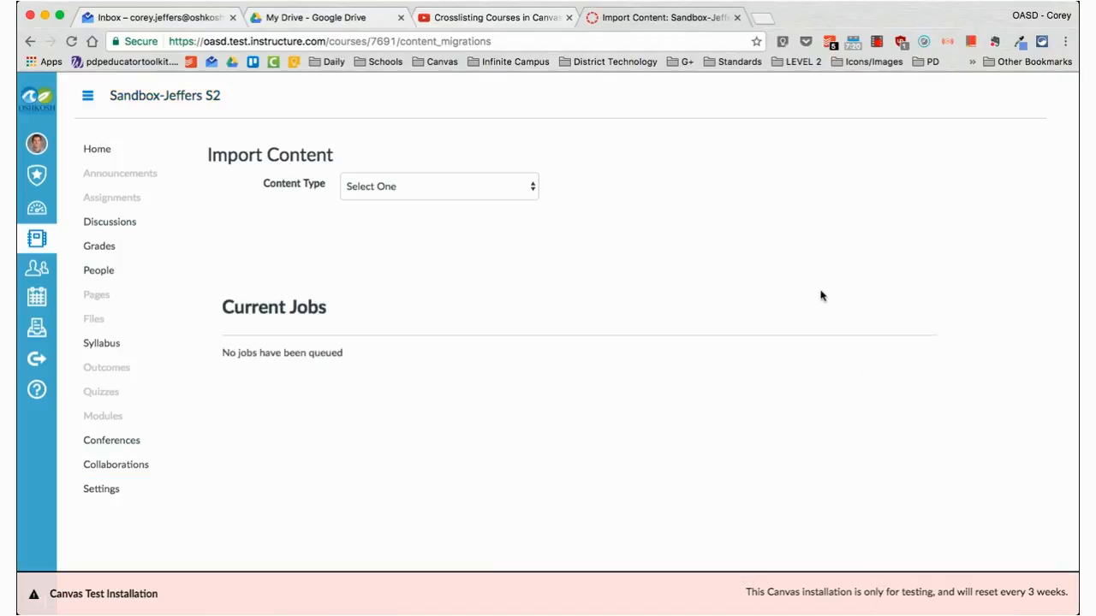
# Start a Copy a Canvas Course import from the original sandbox course, with the content set to Select specific content
pyautogui.click(440, 193)
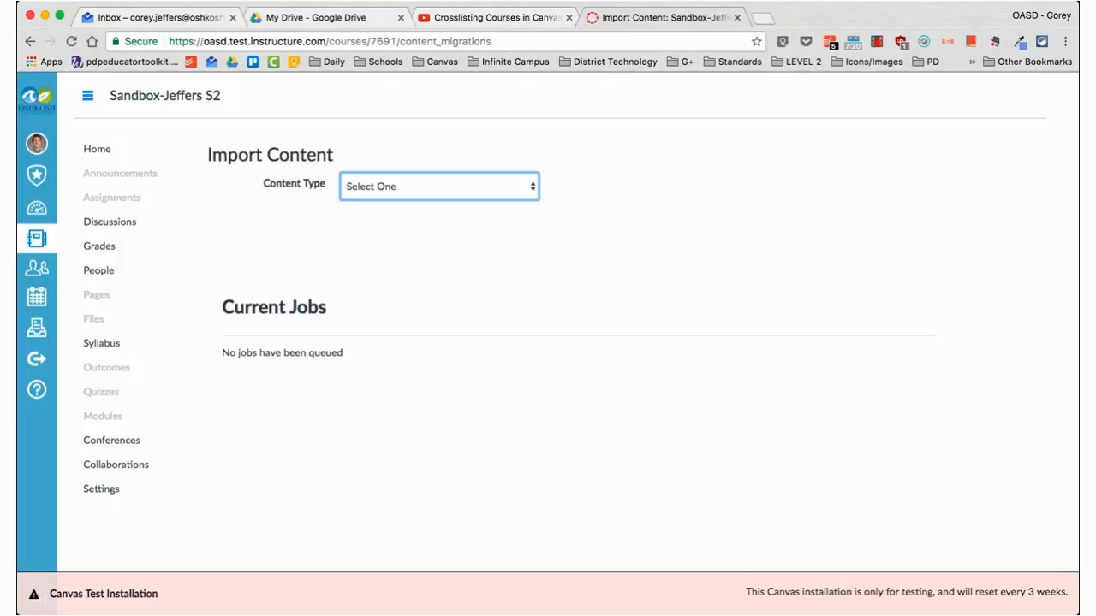
pyautogui.click(466, 207)
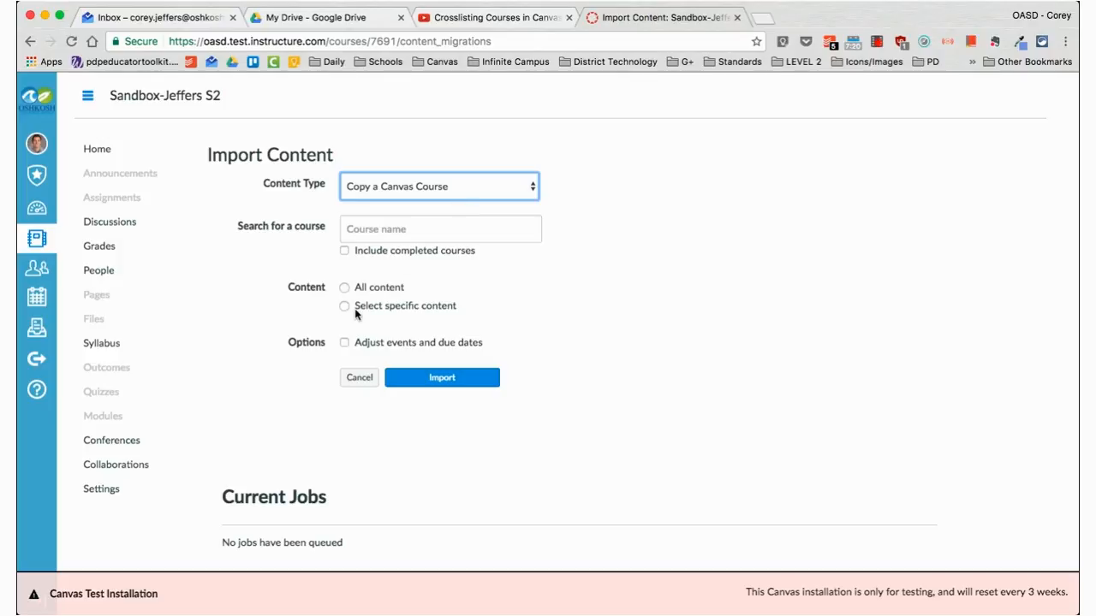
pyautogui.click(388, 236)
pyautogui.write('Sandbox-jeffers')
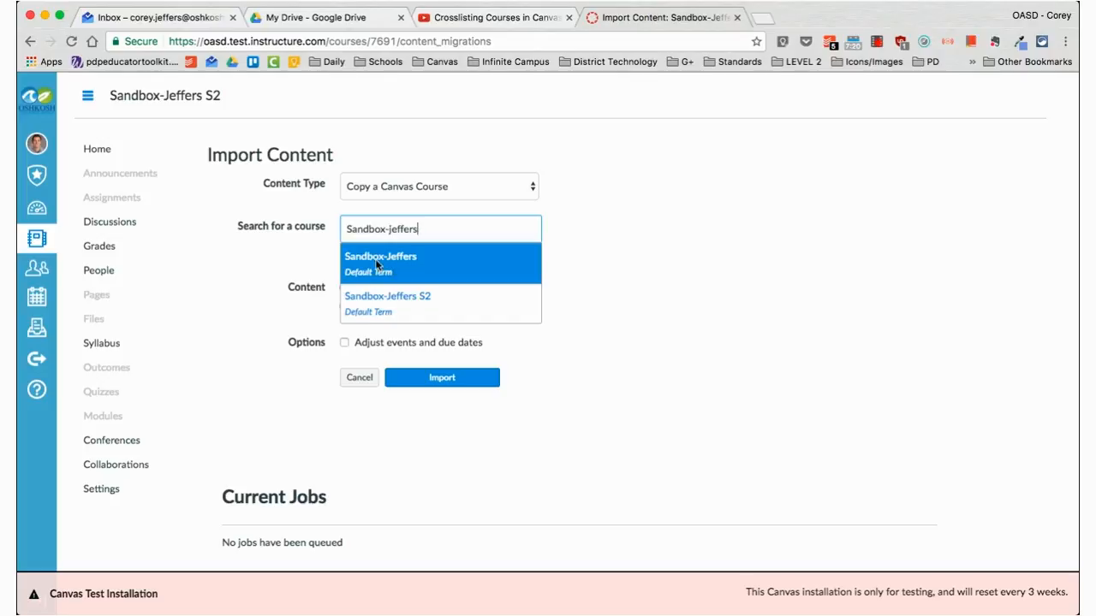
pyautogui.click(390, 256)
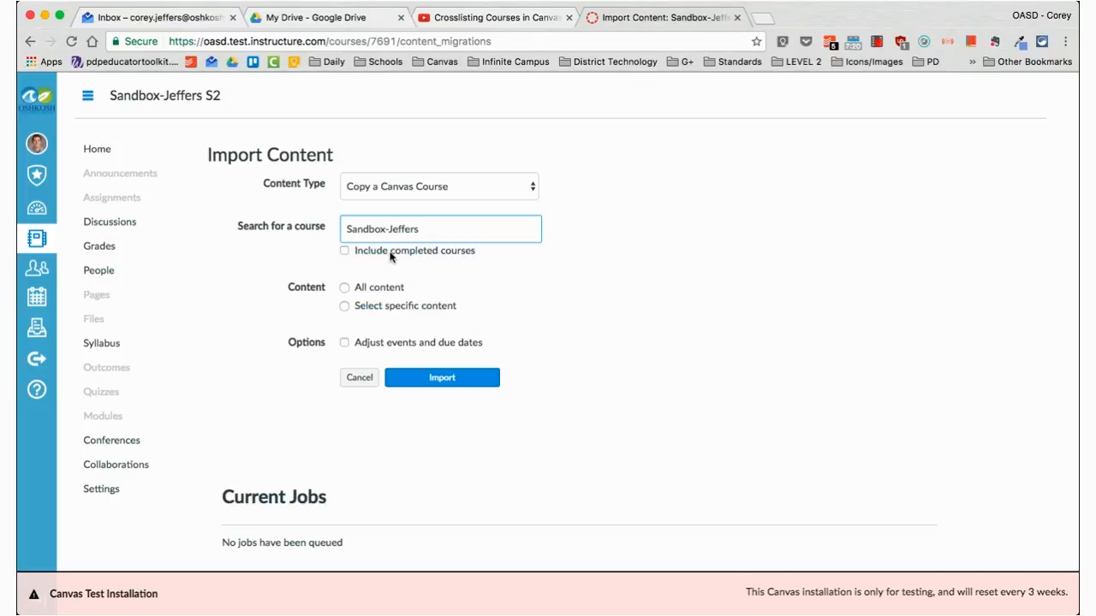
pyautogui.click(361, 307)
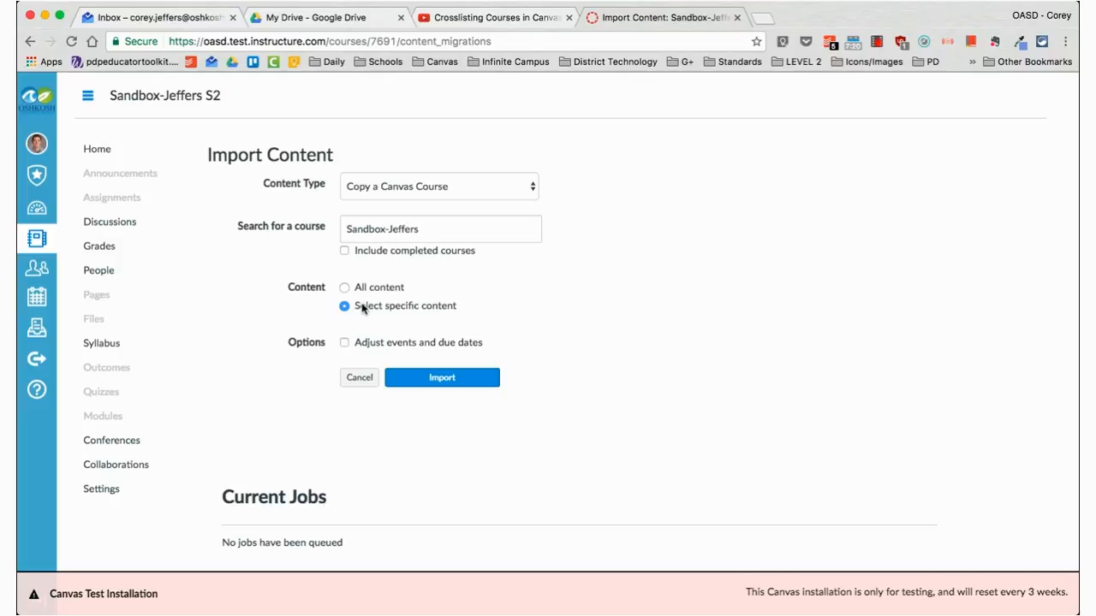
pyautogui.click(425, 376)
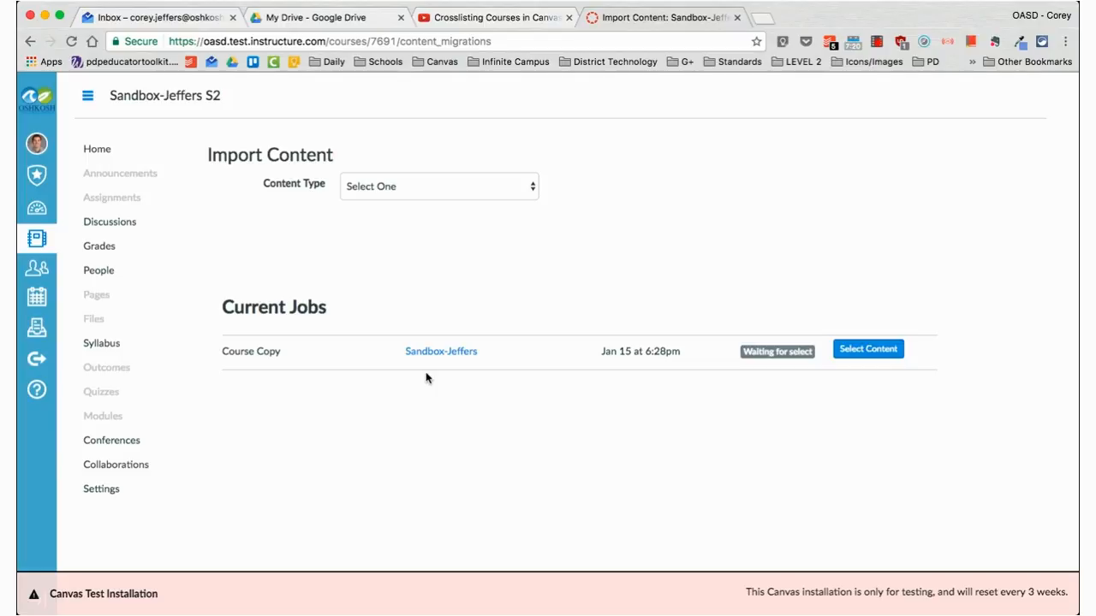
# Open the content selection for the queued course copy and expand the Modules category to its individual modules
pyautogui.click(871, 354)
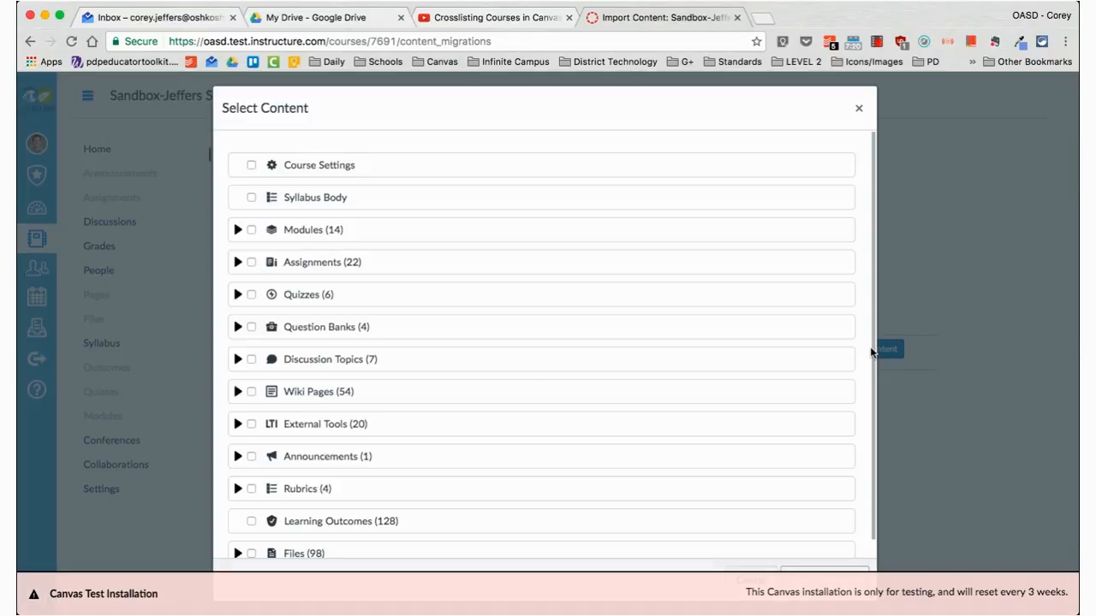
pyautogui.scroll(-1, 488, 319)
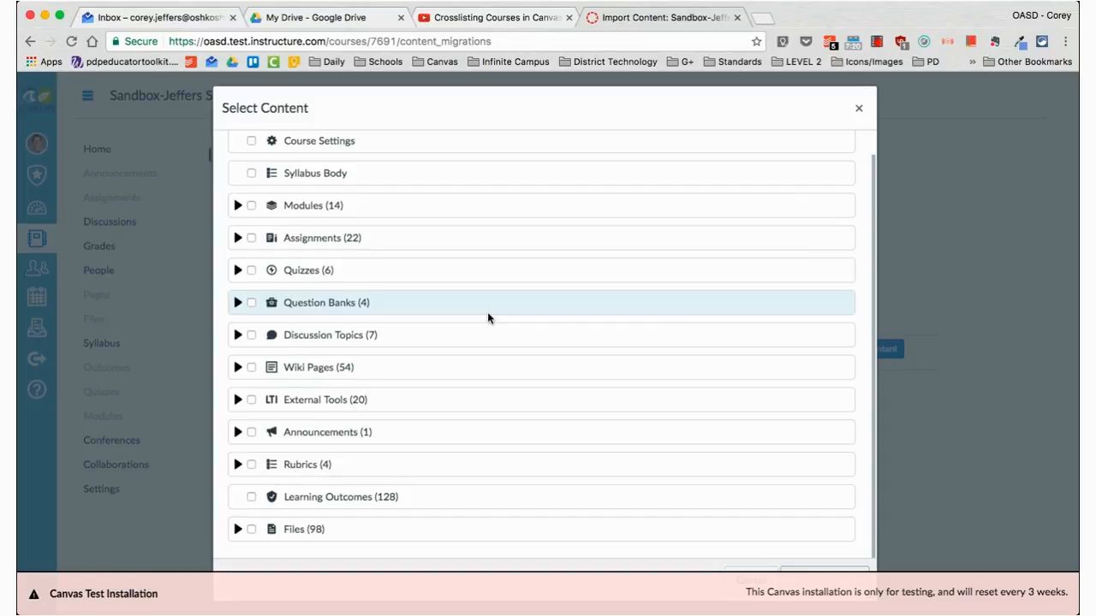
pyautogui.click(255, 211)
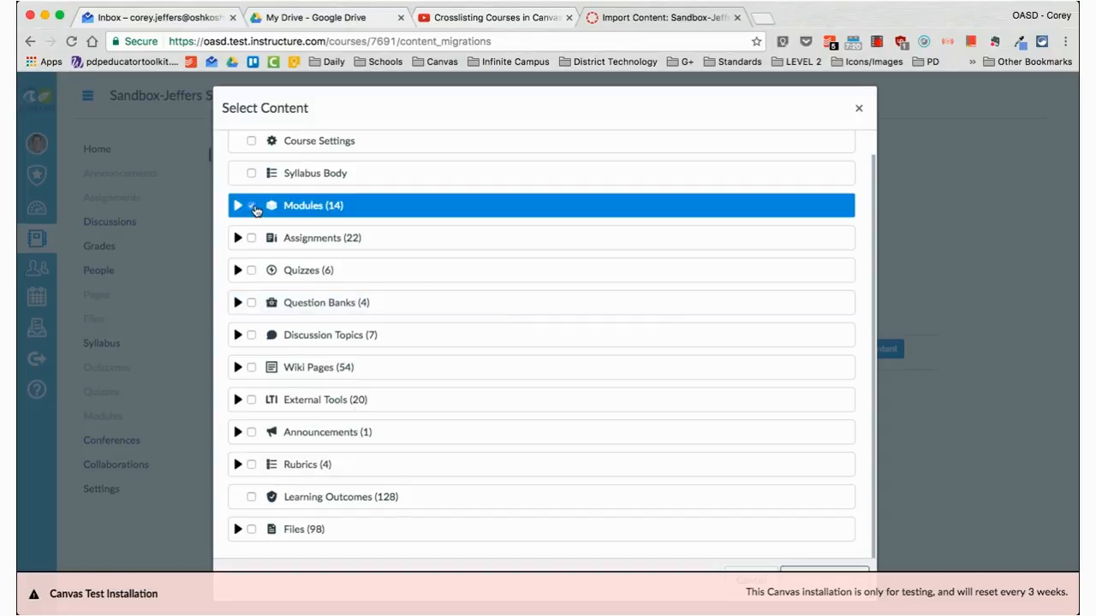
pyautogui.click(233, 211)
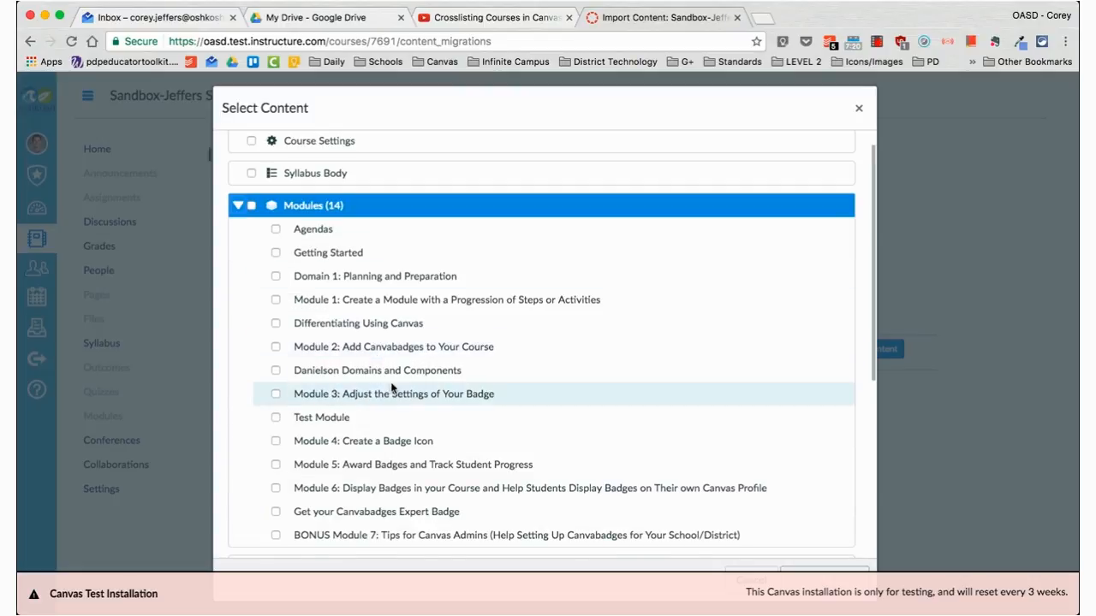
pyautogui.scroll(-4, 391, 390)
pyautogui.scroll(3, 391, 389)
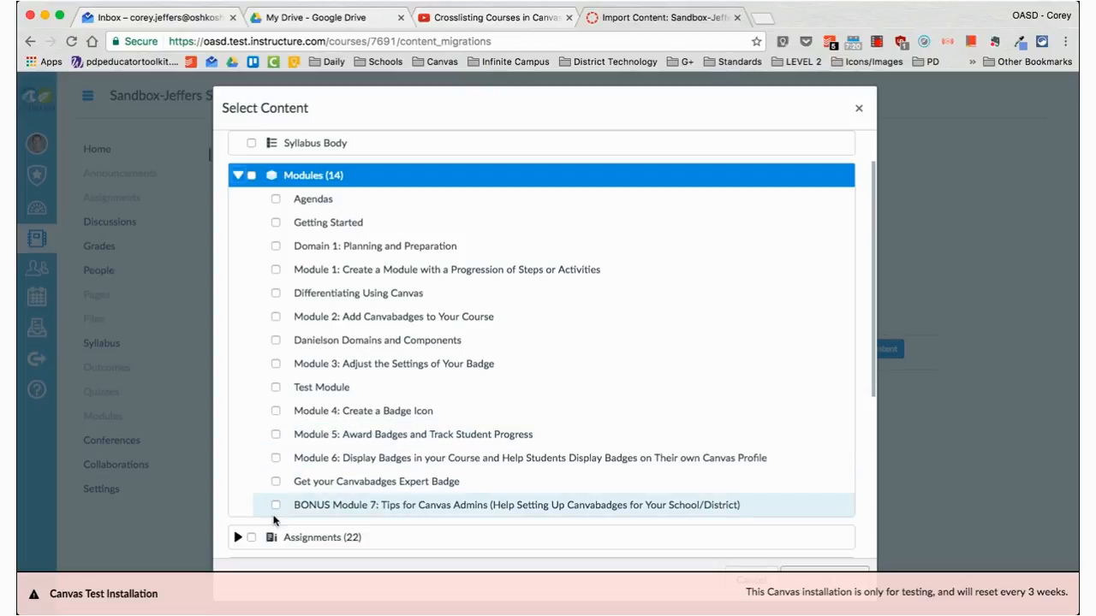
pyautogui.click(275, 478)
pyautogui.click(275, 458)
pyautogui.click(276, 434)
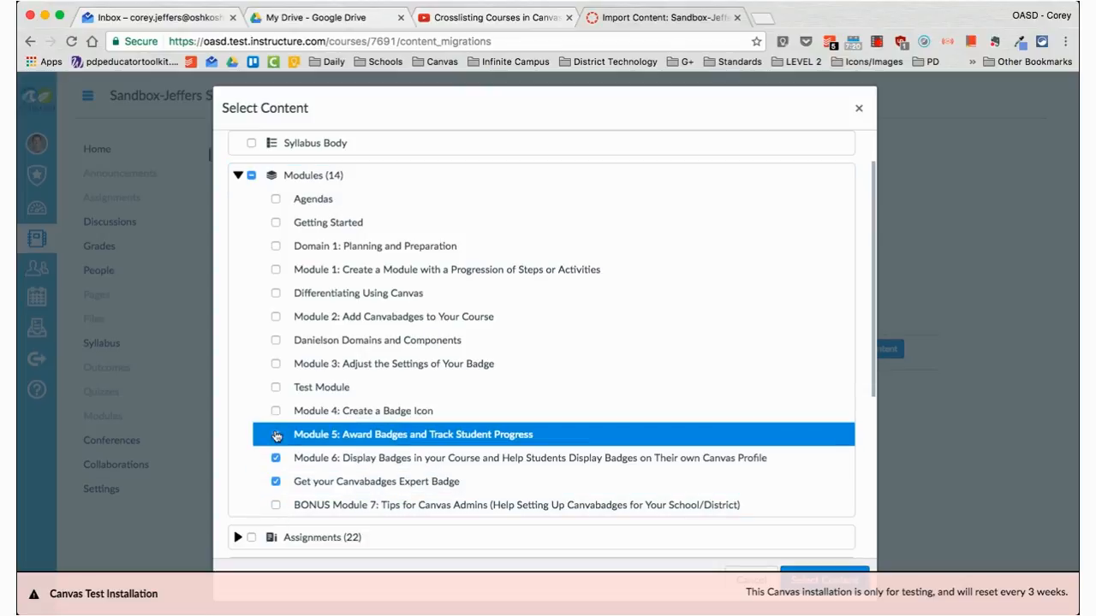
pyautogui.click(276, 411)
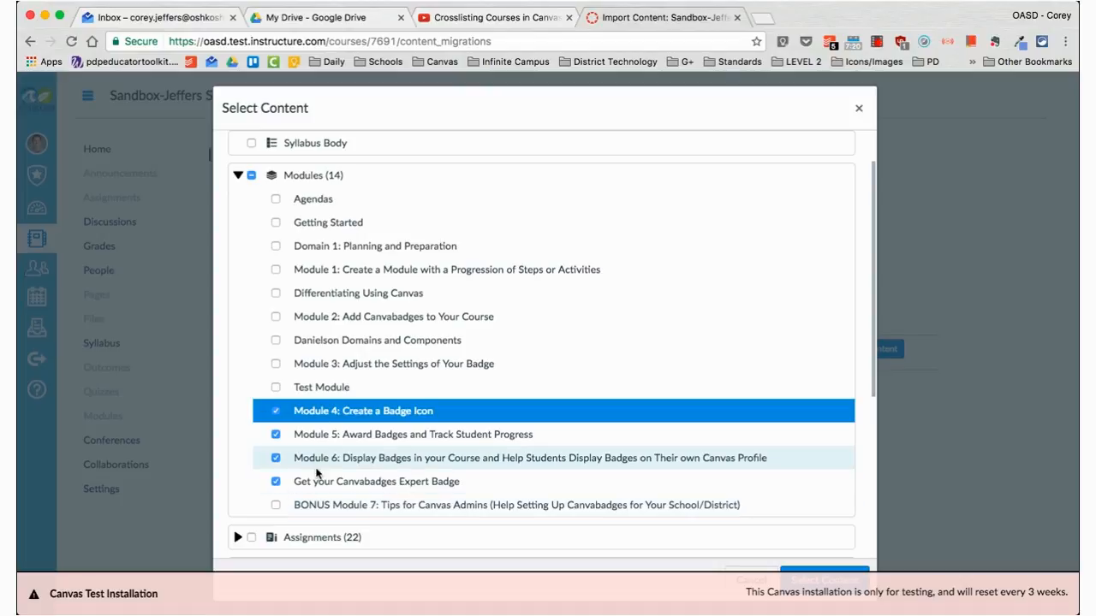
pyautogui.click(276, 411)
pyautogui.click(276, 434)
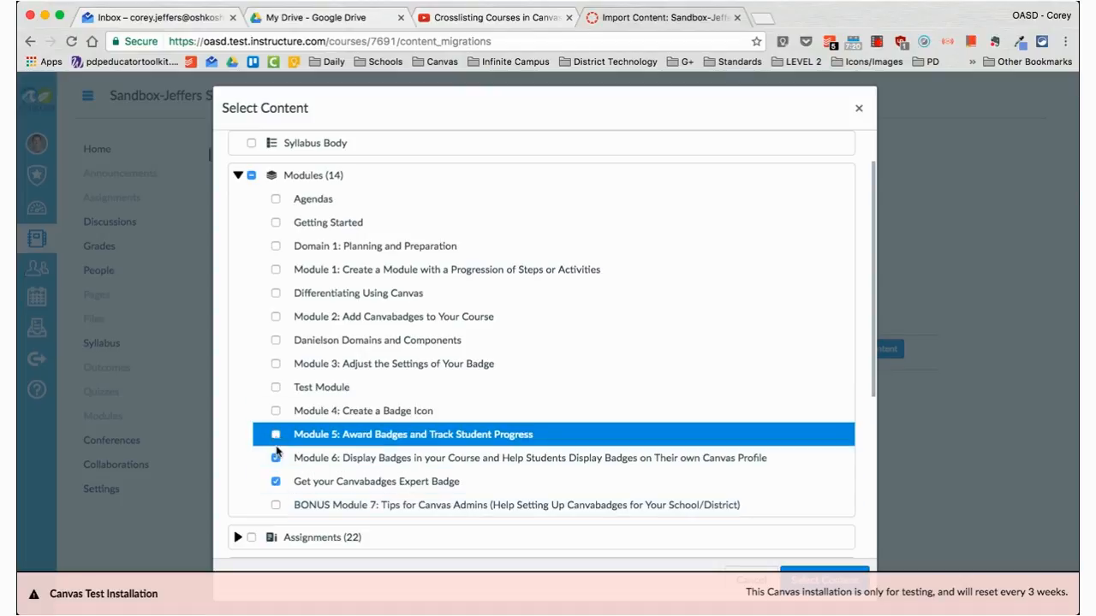
pyautogui.click(276, 481)
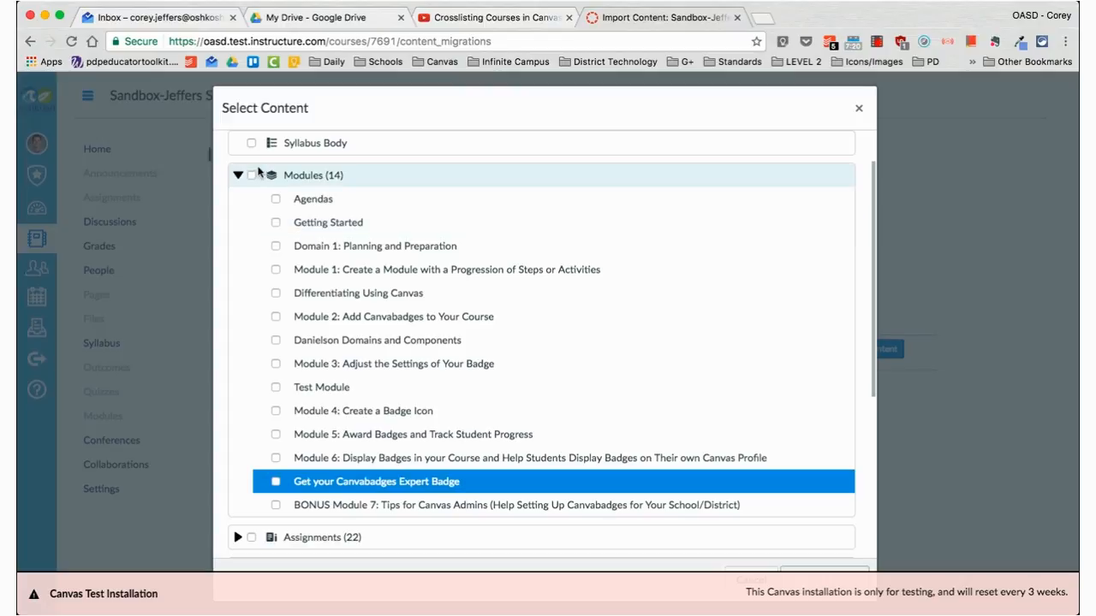
# Select the whole Modules category for the import and collapse its list
pyautogui.click(252, 176)
pyautogui.click(252, 175)
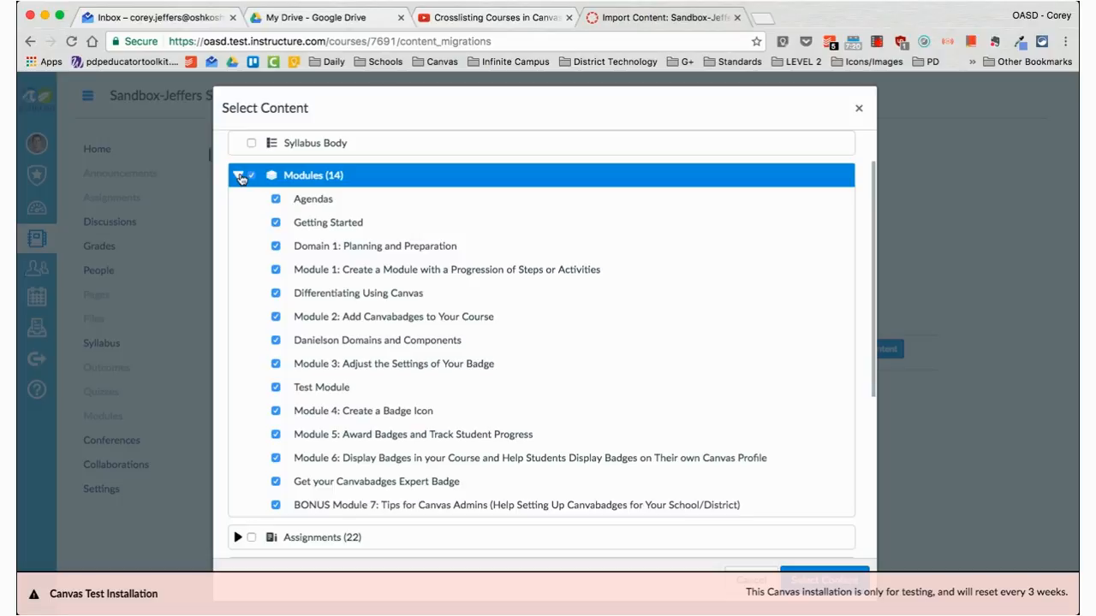
pyautogui.click(241, 177)
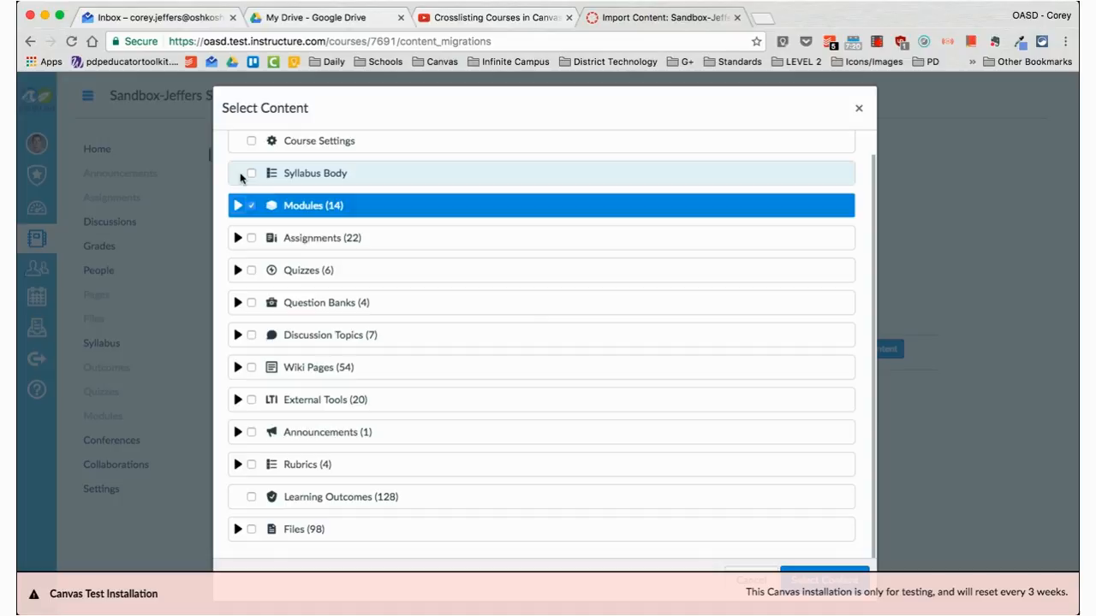
# Expand Assignments, inspect the Summative and LCS groups, and select the whole Assignments category for the import
pyautogui.click(238, 239)
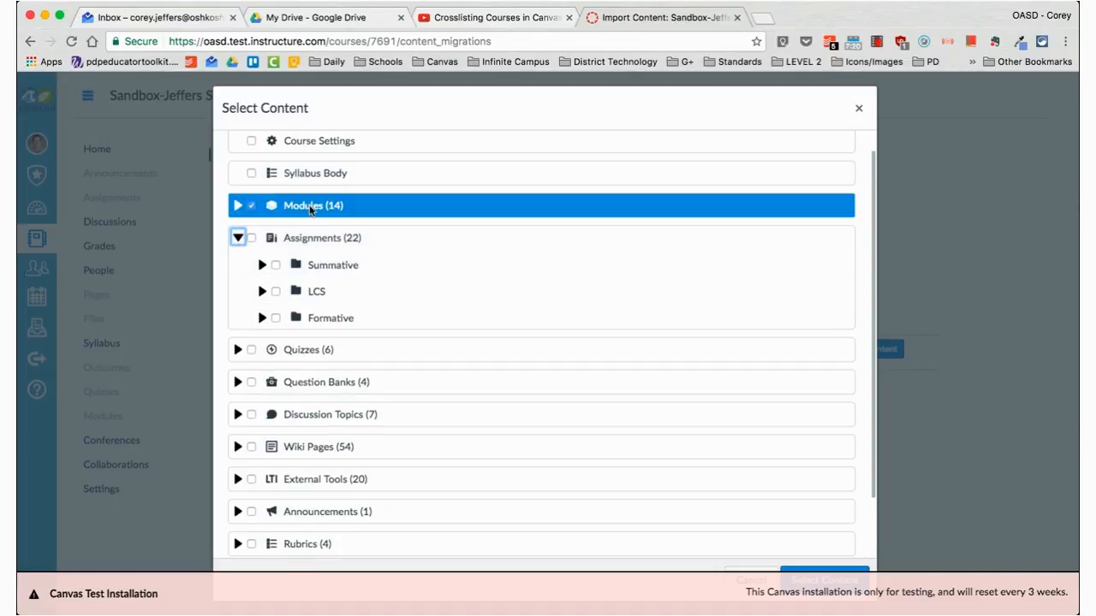
pyautogui.click(262, 266)
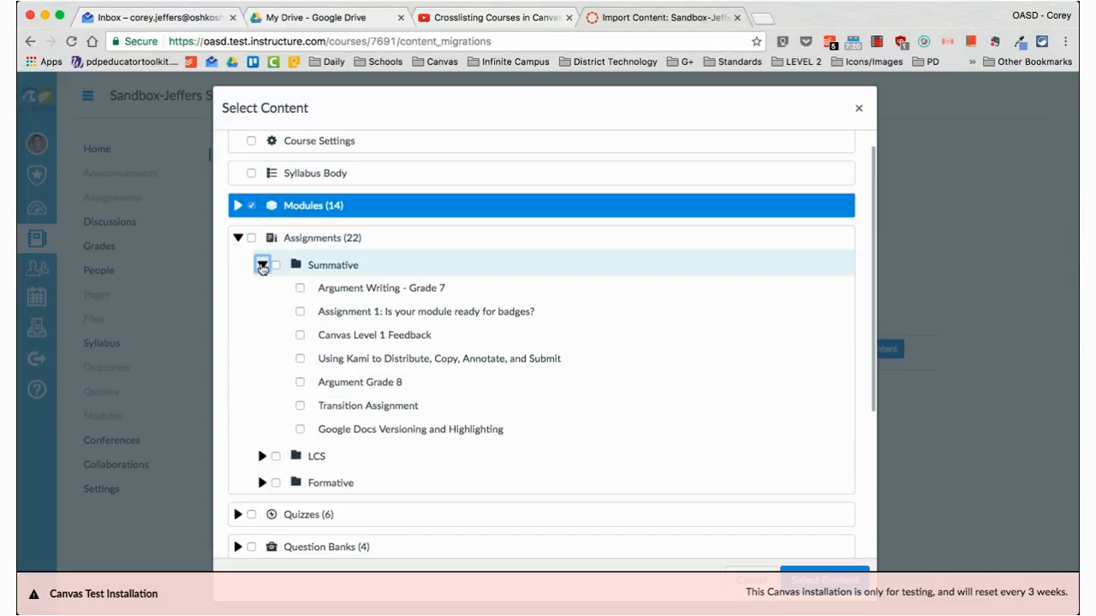
pyautogui.click(262, 266)
pyautogui.click(262, 291)
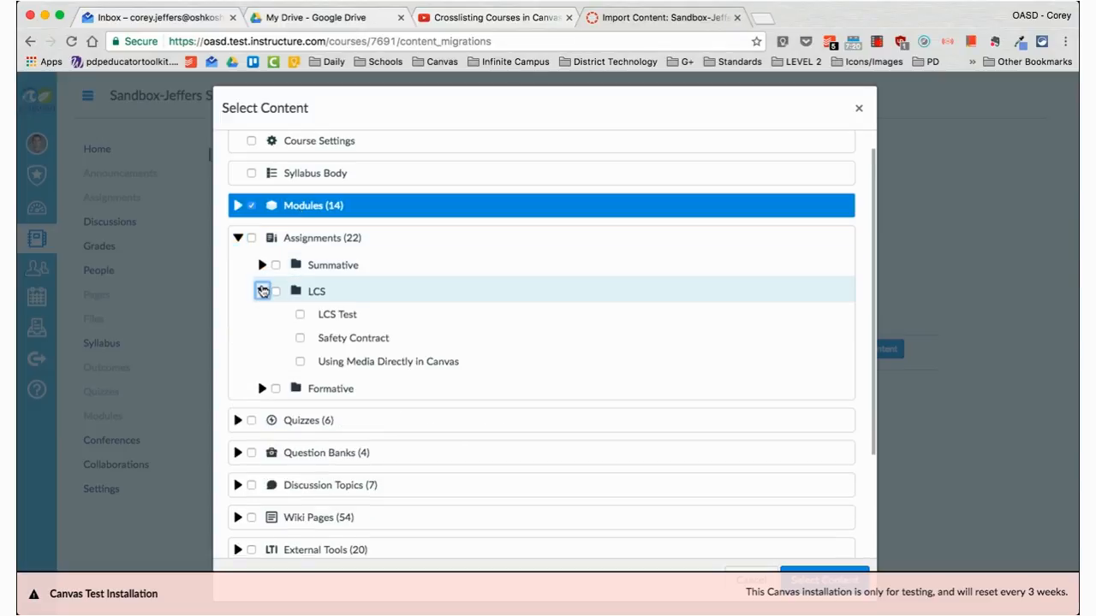
pyautogui.click(262, 292)
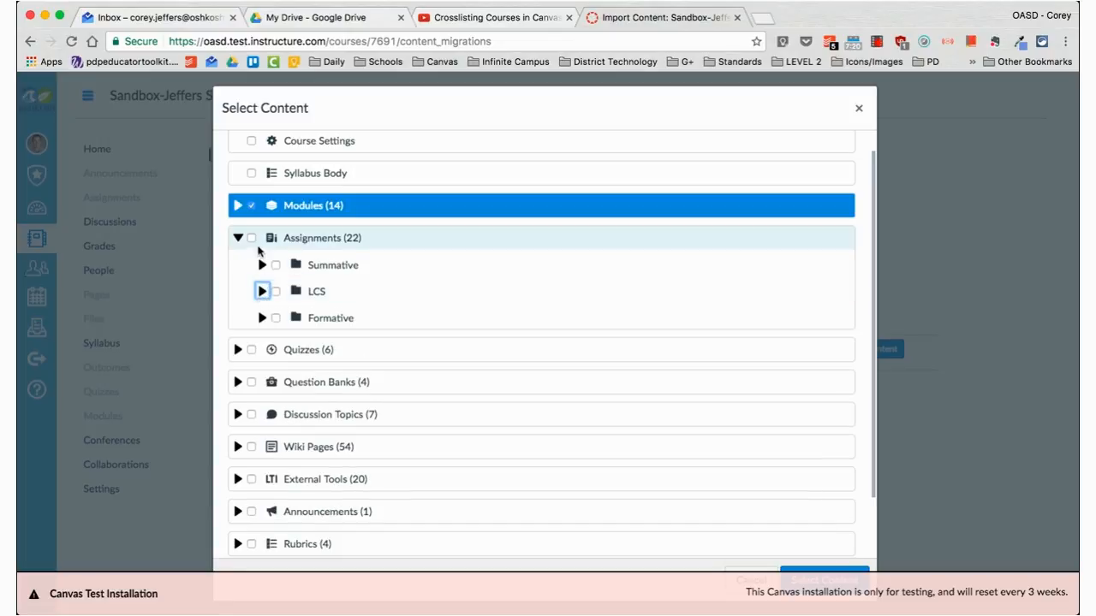
pyautogui.click(252, 240)
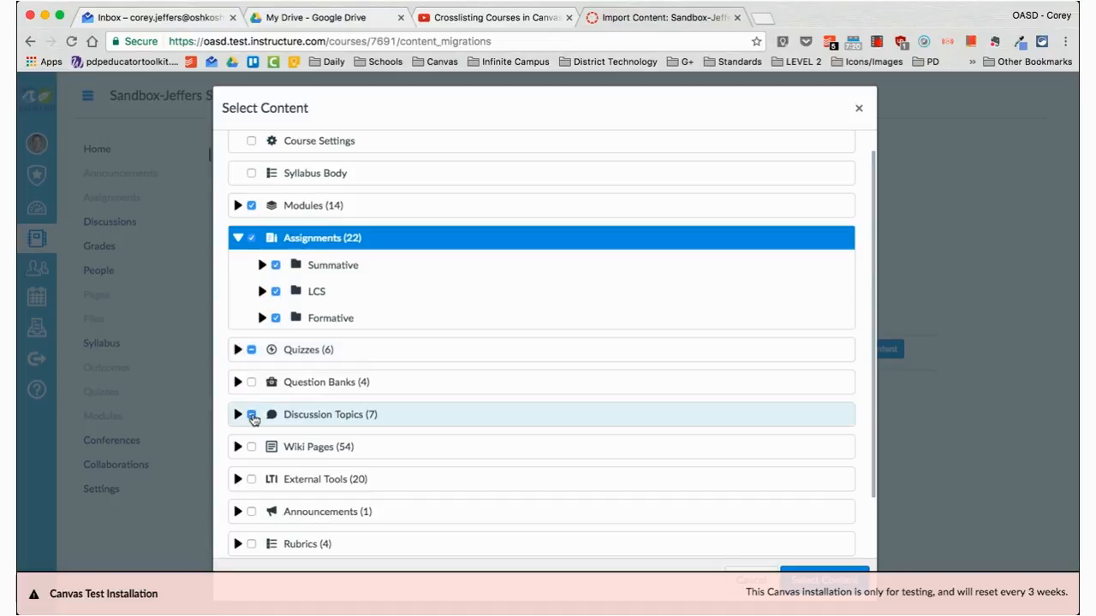
# Expand Quizzes to its individual quizzes and select the whole Quizzes and Discussion Topics categories for the import
pyautogui.click(238, 350)
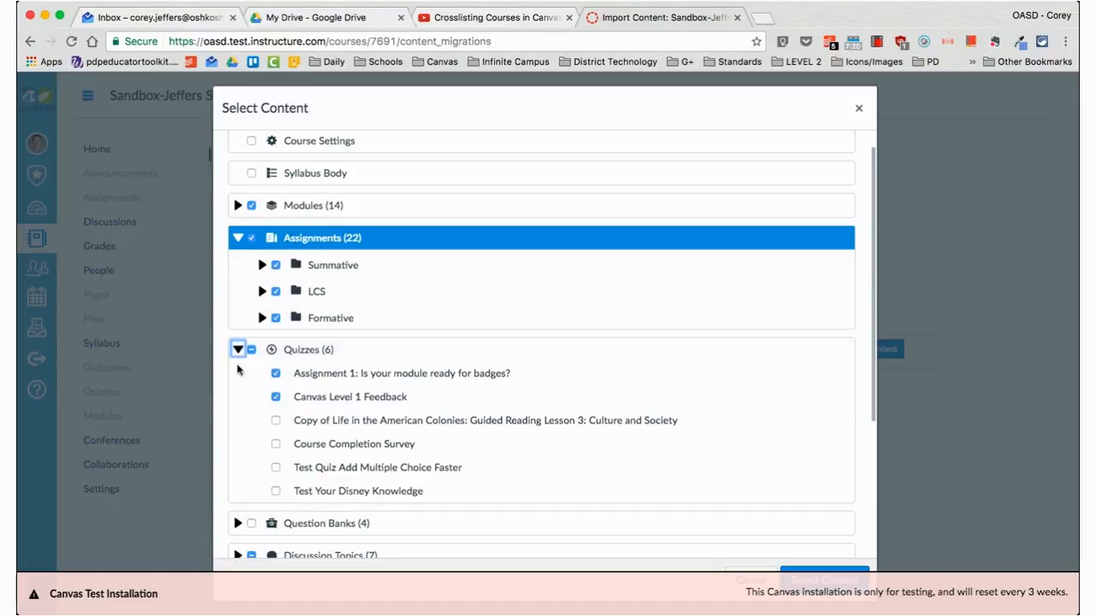
pyautogui.scroll(-1, 230, 443)
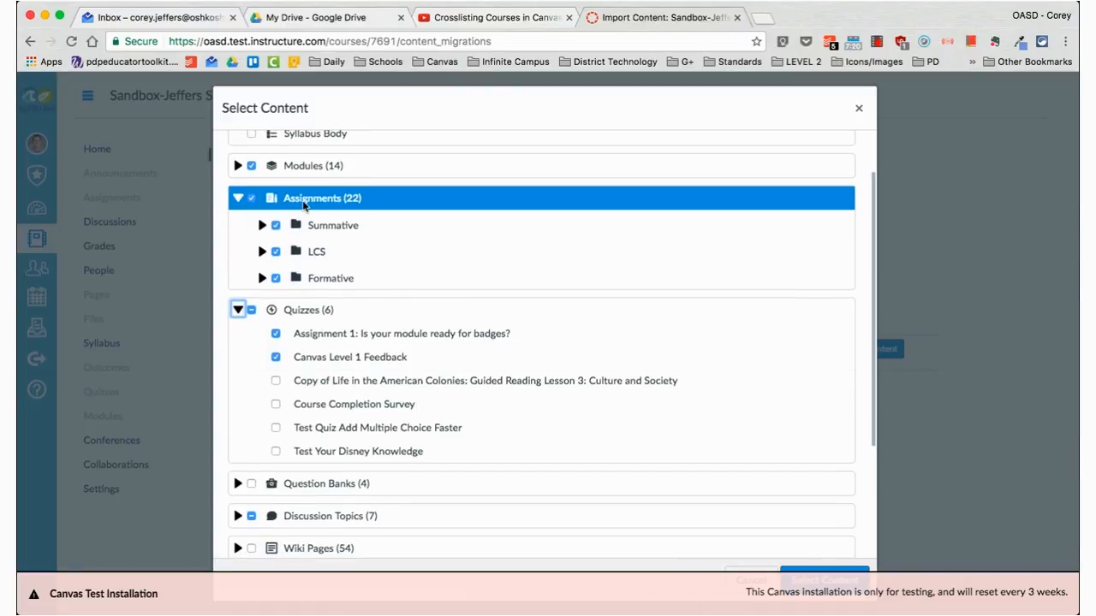
pyautogui.click(251, 311)
pyautogui.scroll(-2, 253, 381)
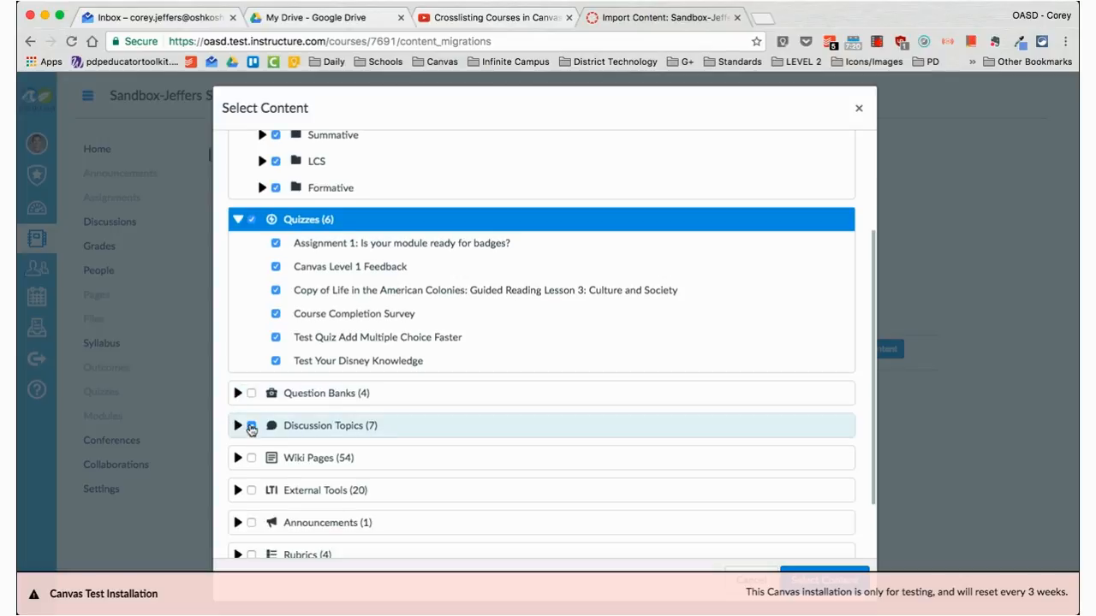
pyautogui.click(251, 427)
# Expand Wiki Pages, look through its individual pages, and select the whole Wiki Pages category for the import
pyautogui.scroll(-2, 251, 430)
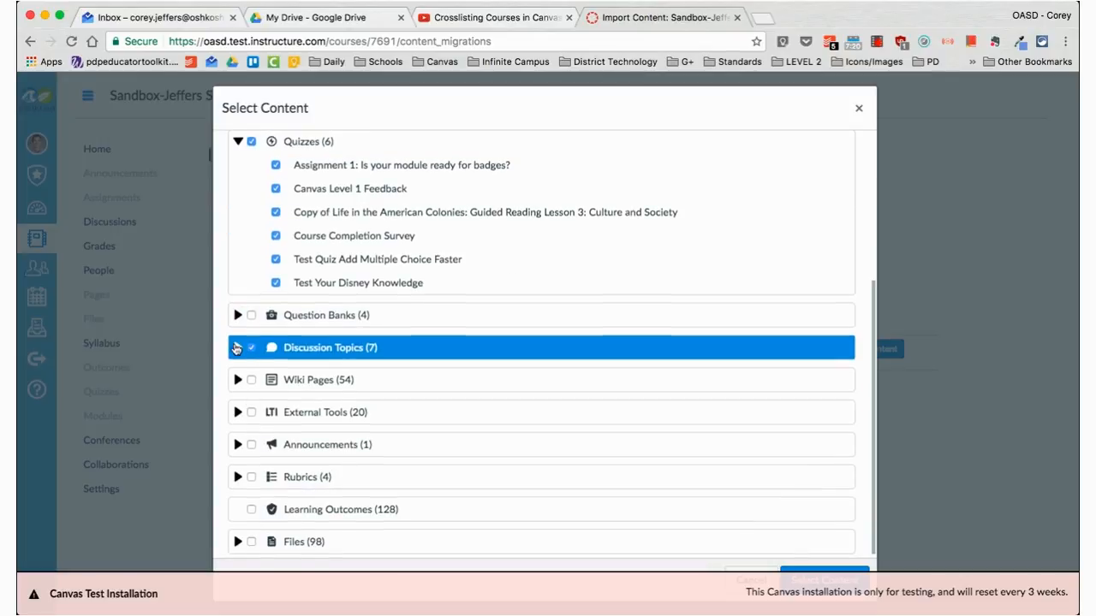
pyautogui.click(235, 368)
pyautogui.scroll(-5, 262, 417)
pyautogui.scroll(-4, 262, 418)
pyautogui.scroll(6, 265, 420)
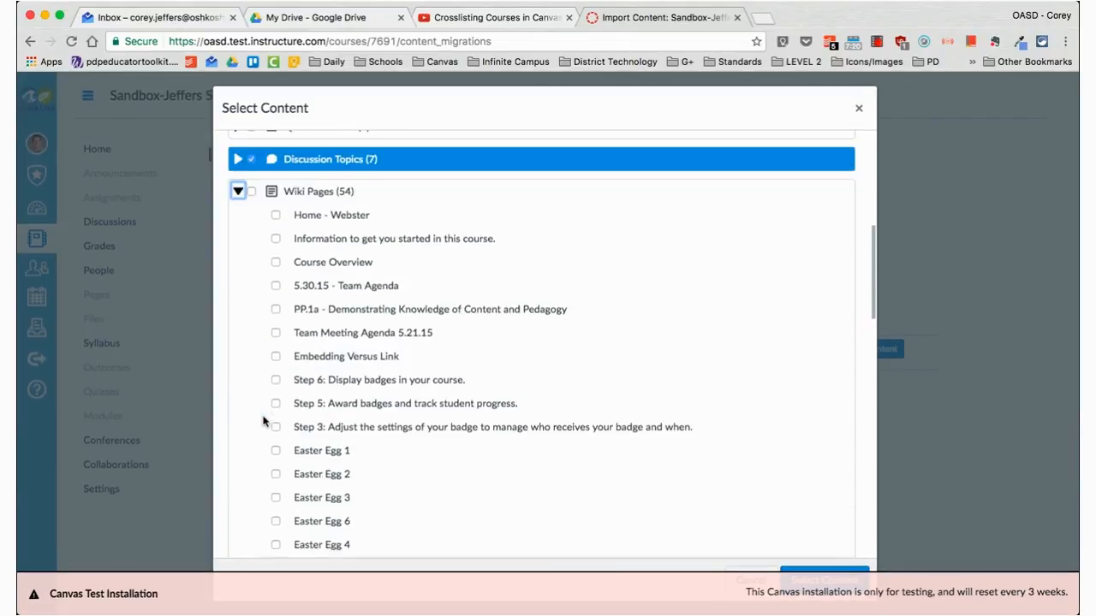
pyautogui.click(251, 228)
# Select the Announcements, Rubrics, Learning Outcomes and Files categories for the import
pyautogui.scroll(-10, 245, 279)
pyautogui.scroll(-5, 245, 280)
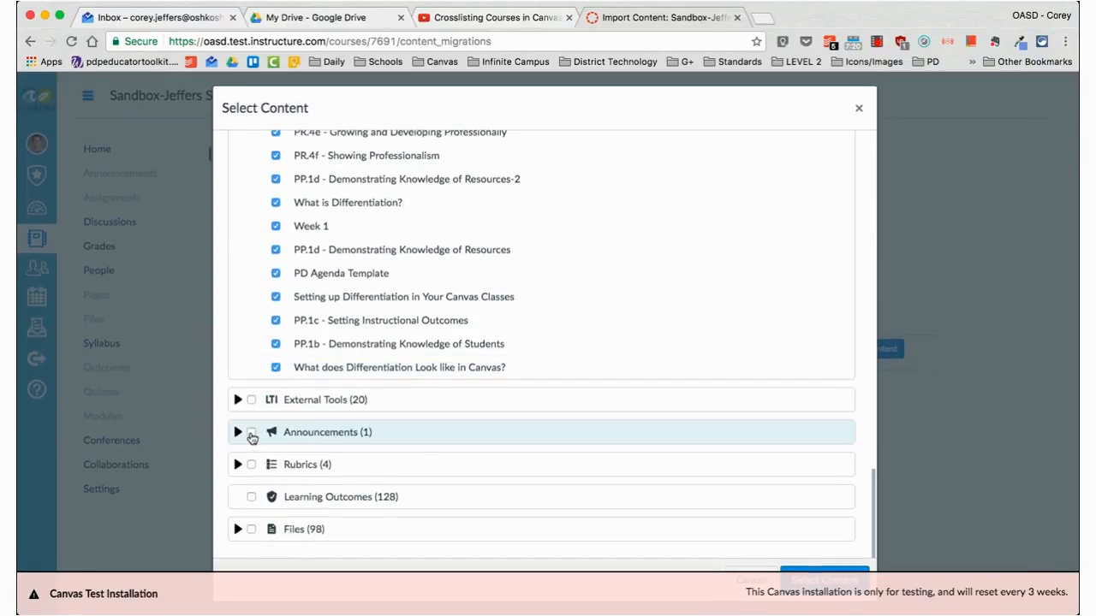
pyautogui.click(252, 434)
pyautogui.click(252, 466)
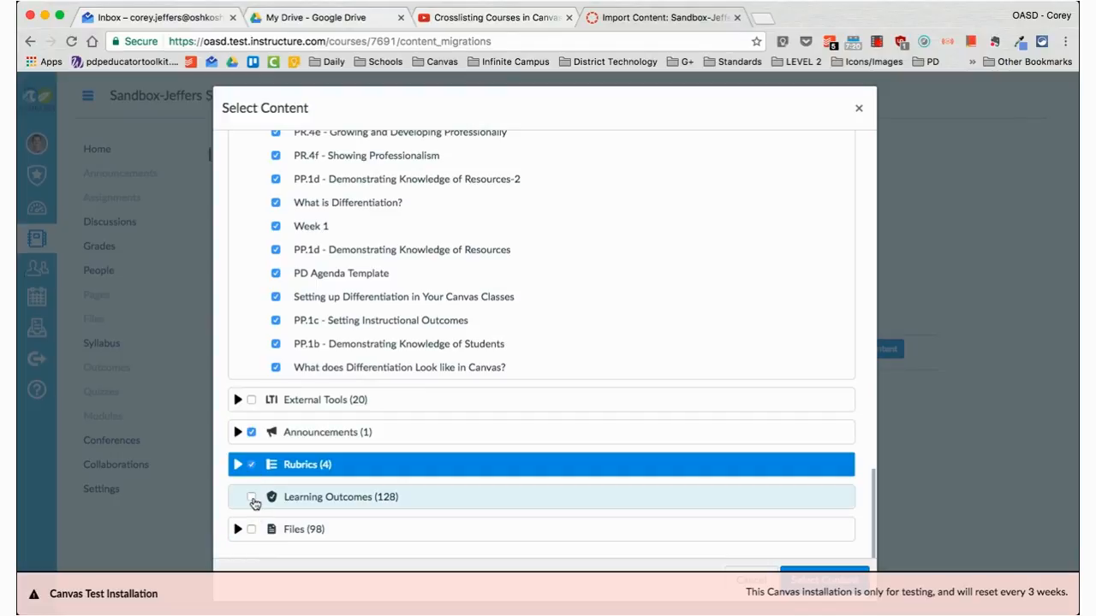
pyautogui.click(252, 498)
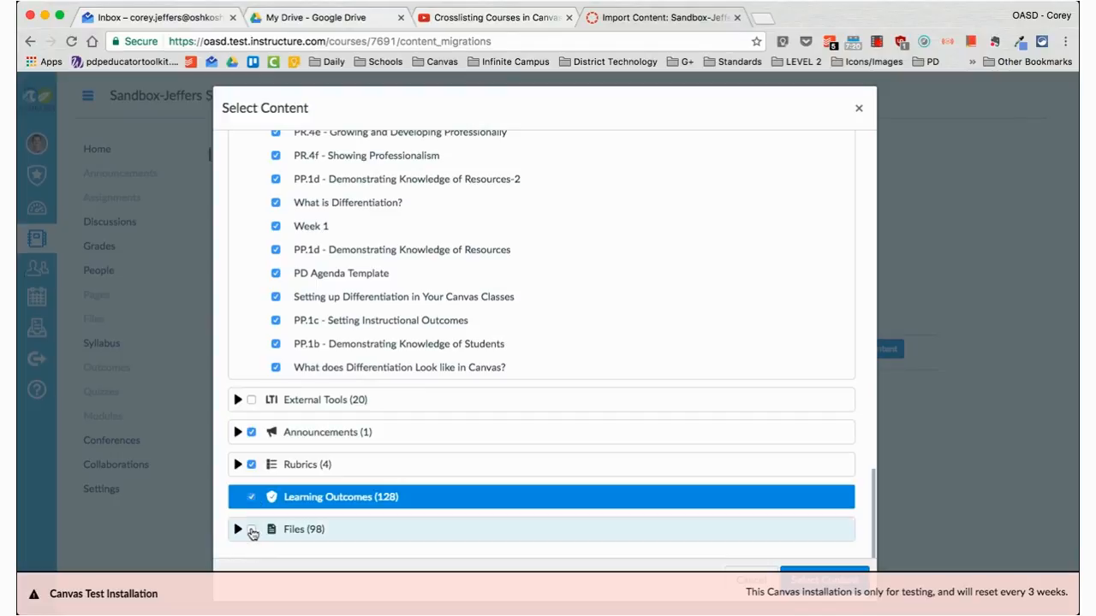
pyautogui.click(252, 530)
# Include Course Settings in the content selected for the import
pyautogui.scroll(10, 261, 346)
pyautogui.scroll(4, 261, 347)
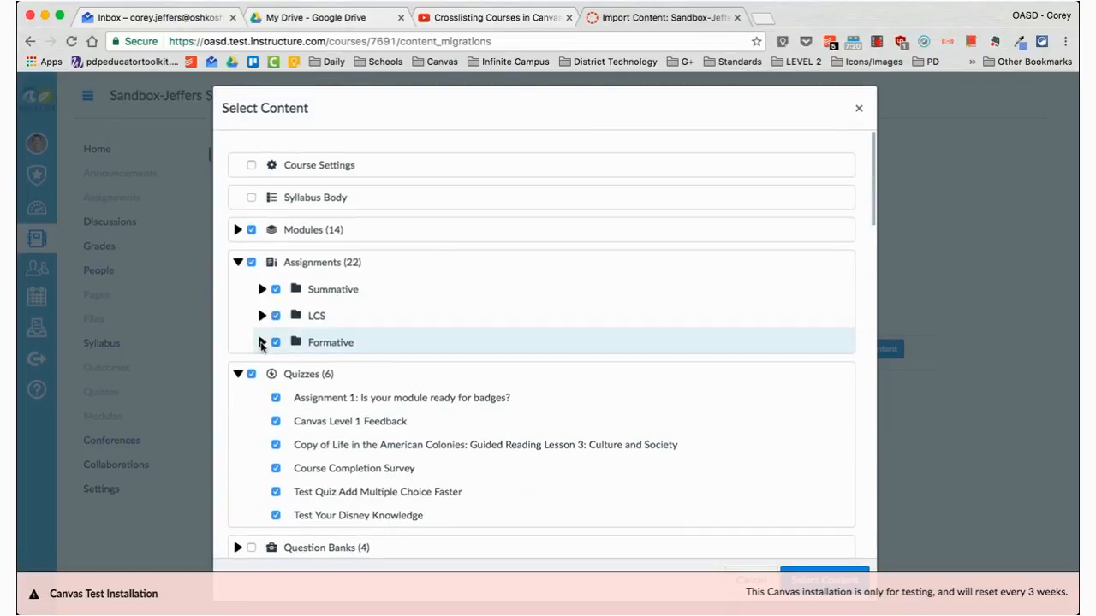
pyautogui.click(251, 167)
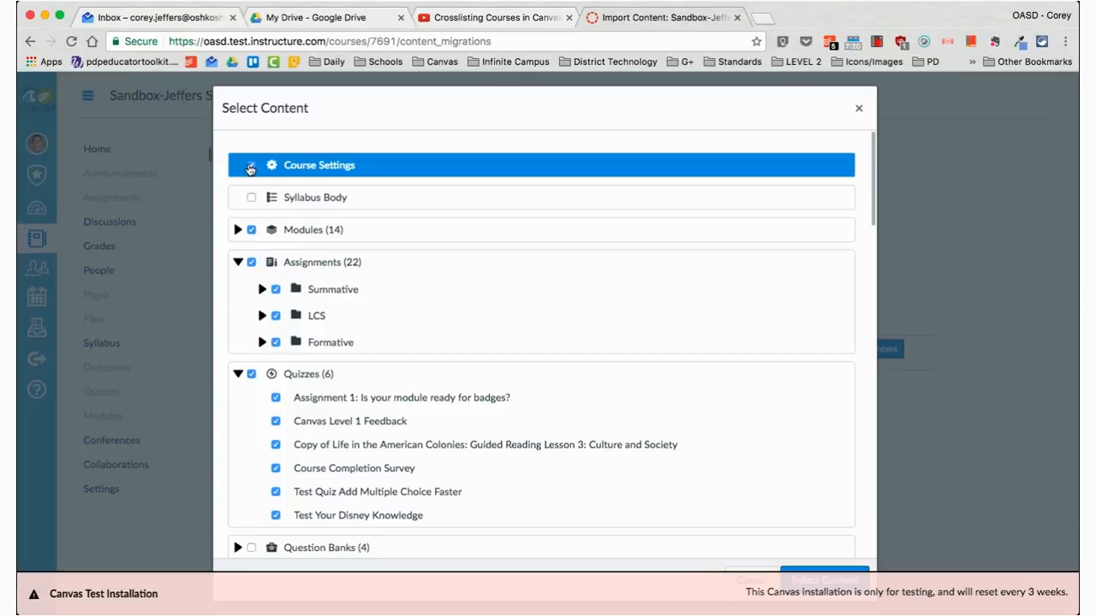
pyautogui.click(250, 166)
# Collapse the expanded Quizzes, Assignments and Wiki Pages lists and submit the content selection to run the import
pyautogui.scroll(-3, 372, 226)
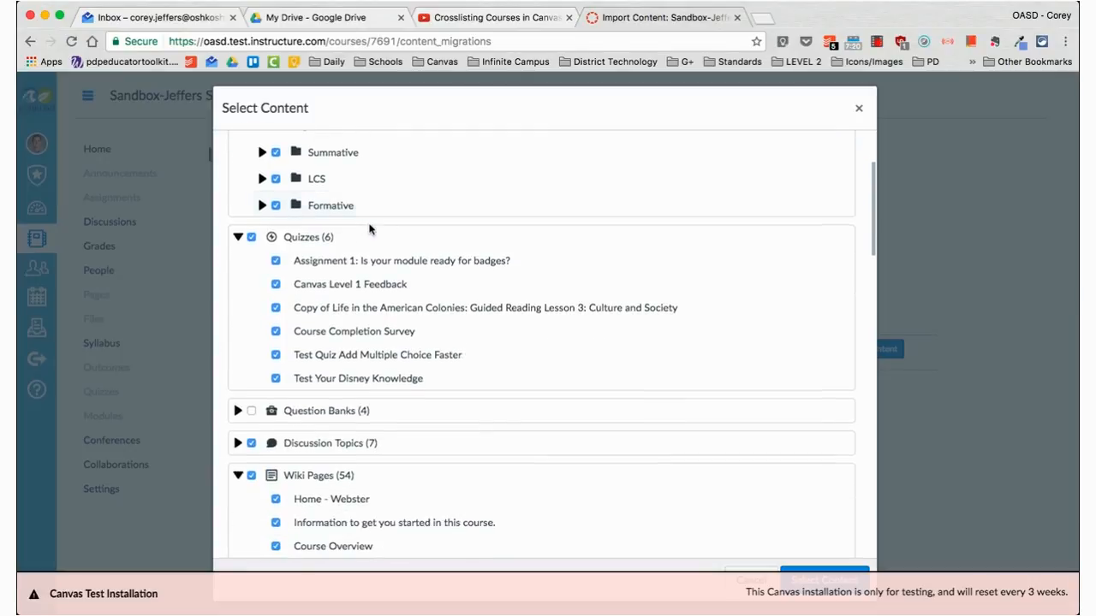
pyautogui.click(238, 238)
pyautogui.scroll(3, 238, 252)
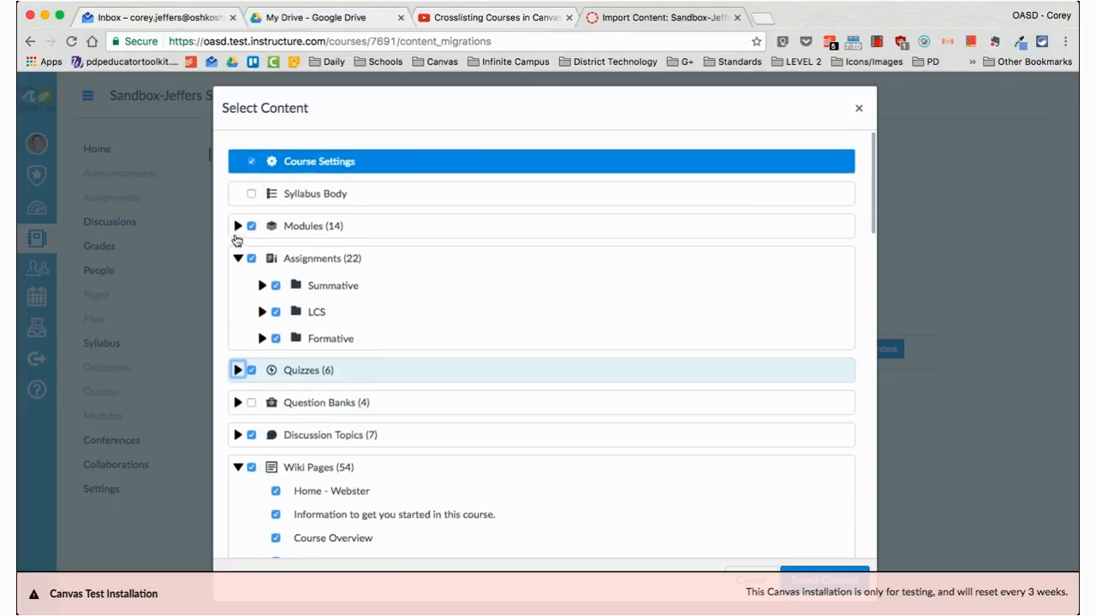
pyautogui.click(238, 258)
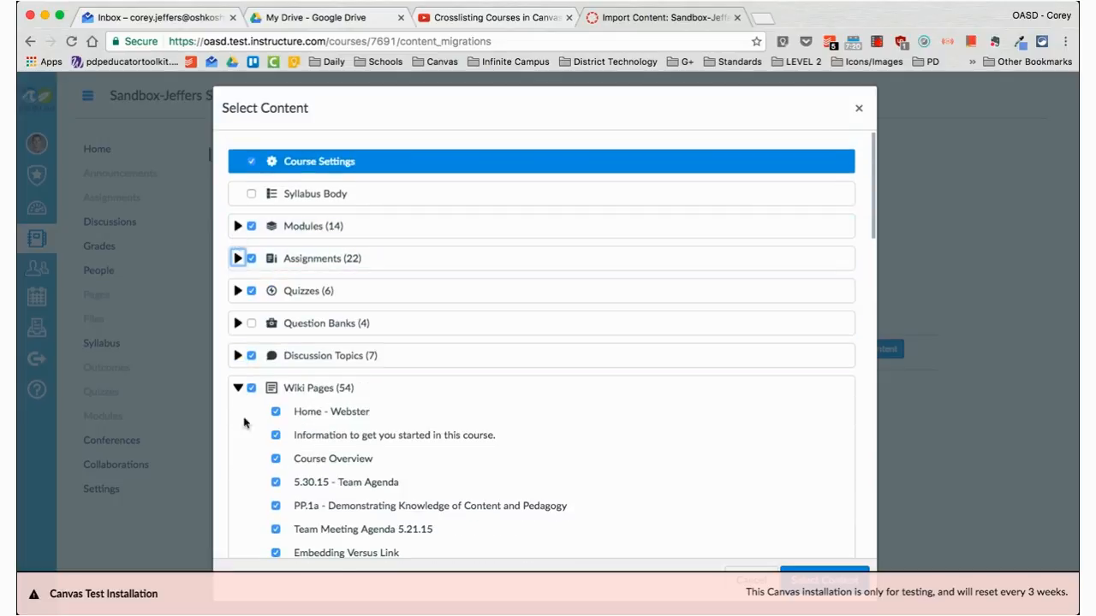
pyautogui.click(238, 388)
pyautogui.scroll(-1, 343, 318)
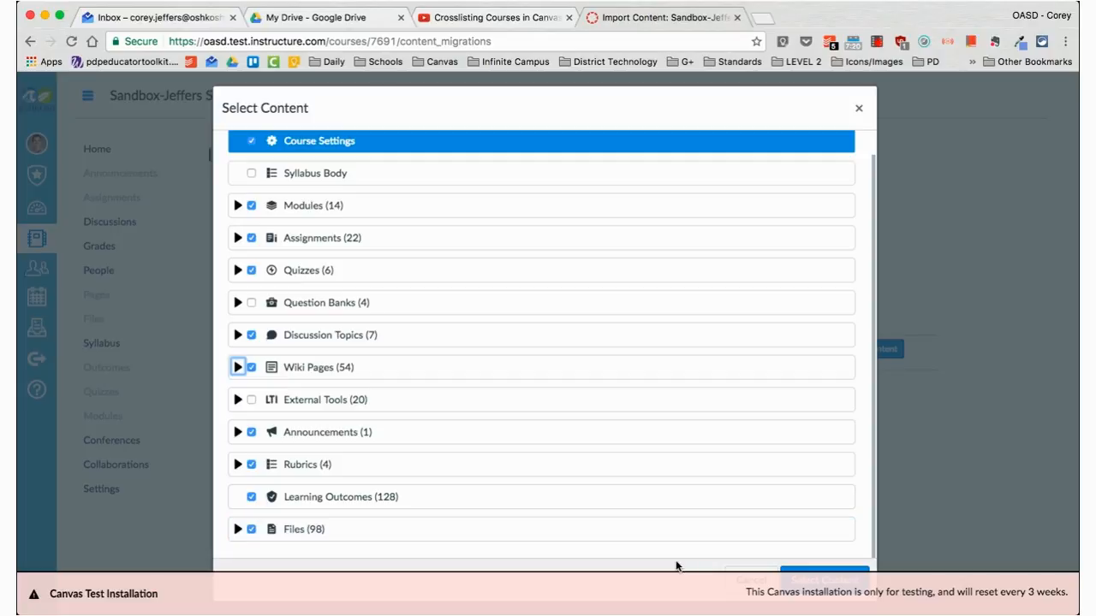
pyautogui.click(790, 574)
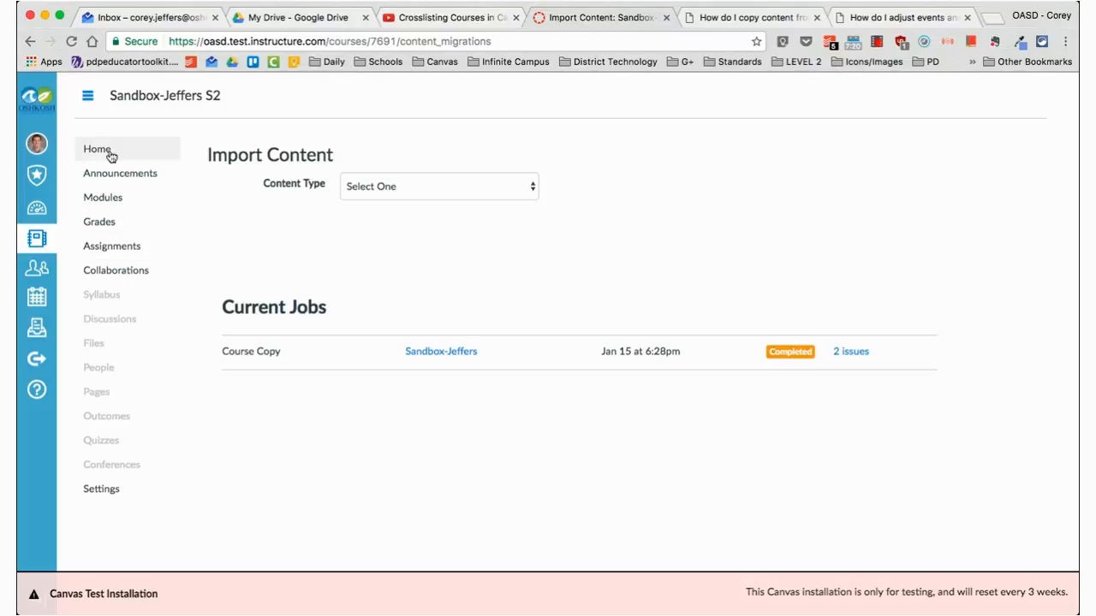
# Open the Modules page of the S2 sandbox course and look through the imported modules
pyautogui.click(119, 205)
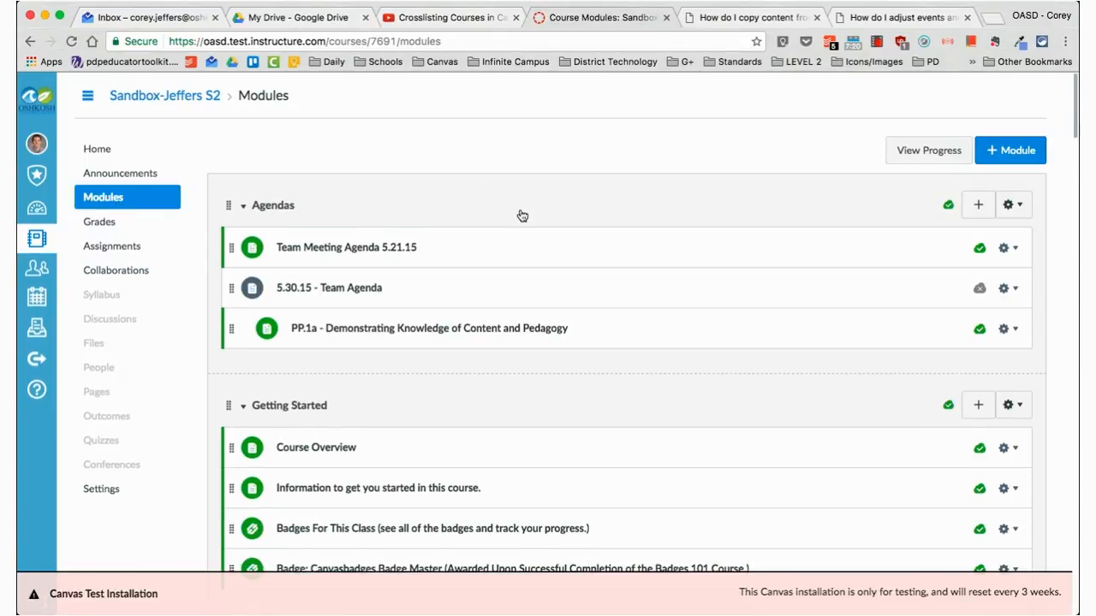
pyautogui.scroll(-5, 522, 216)
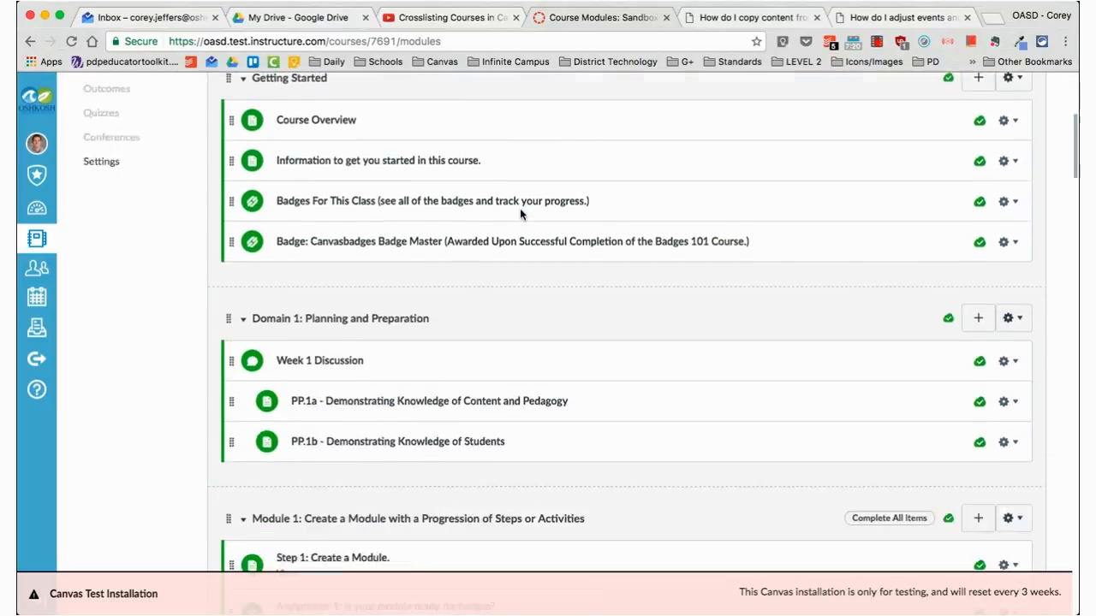
pyautogui.scroll(-4, 520, 214)
pyautogui.scroll(8, 520, 214)
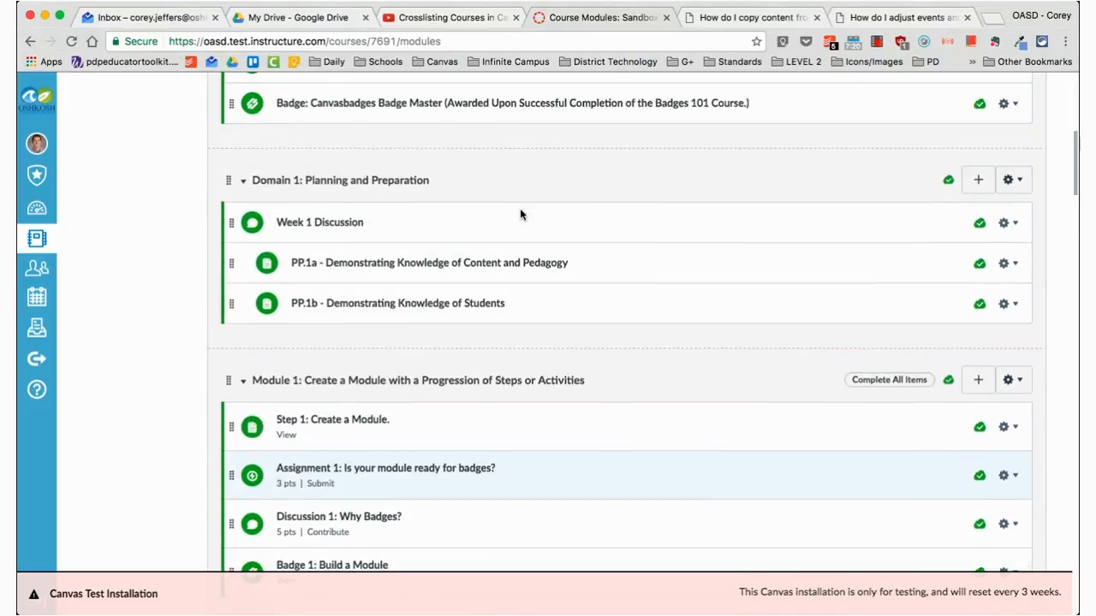
pyautogui.scroll(2, 520, 214)
# Review the imported assignment groups on the S2 course's Assignments page, and open its Outcomes page to check the imported outcomes
pyautogui.click(162, 193)
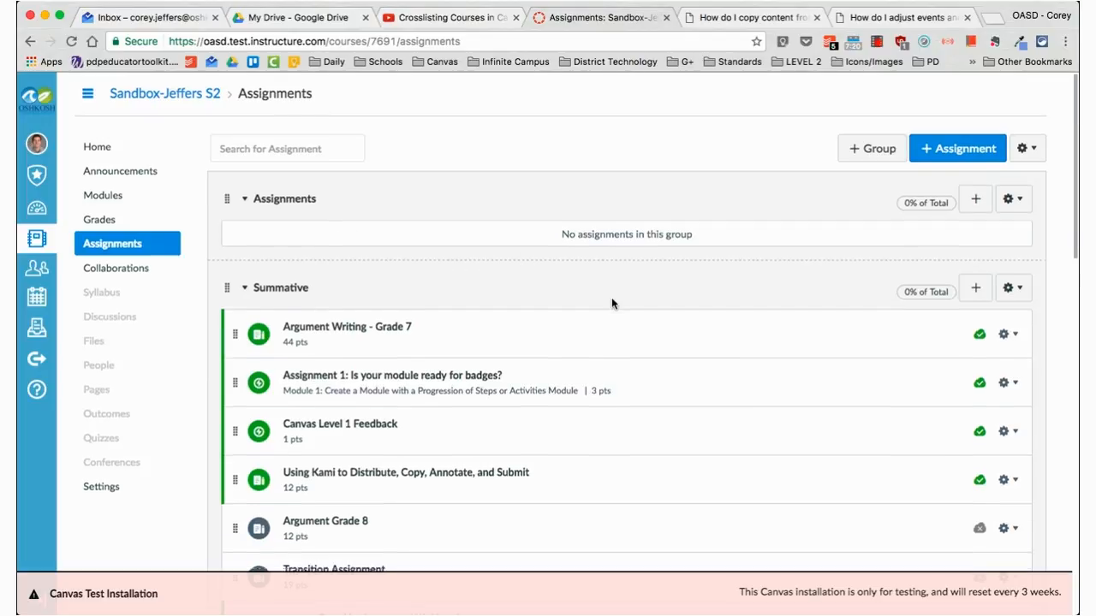
pyautogui.scroll(-5, 612, 303)
pyautogui.scroll(1, 612, 302)
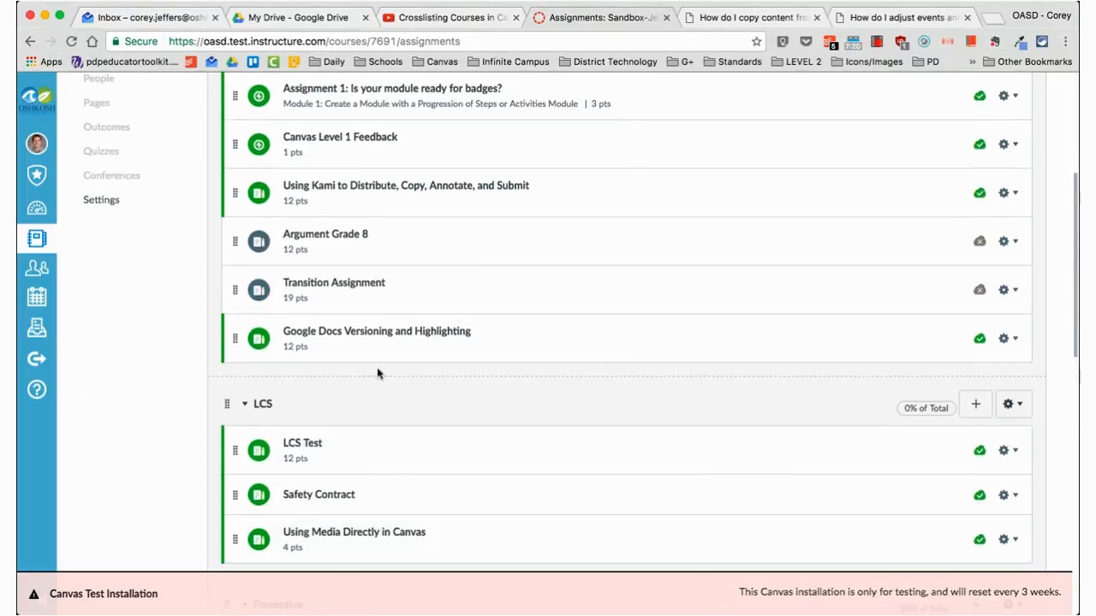
pyautogui.scroll(3, 270, 398)
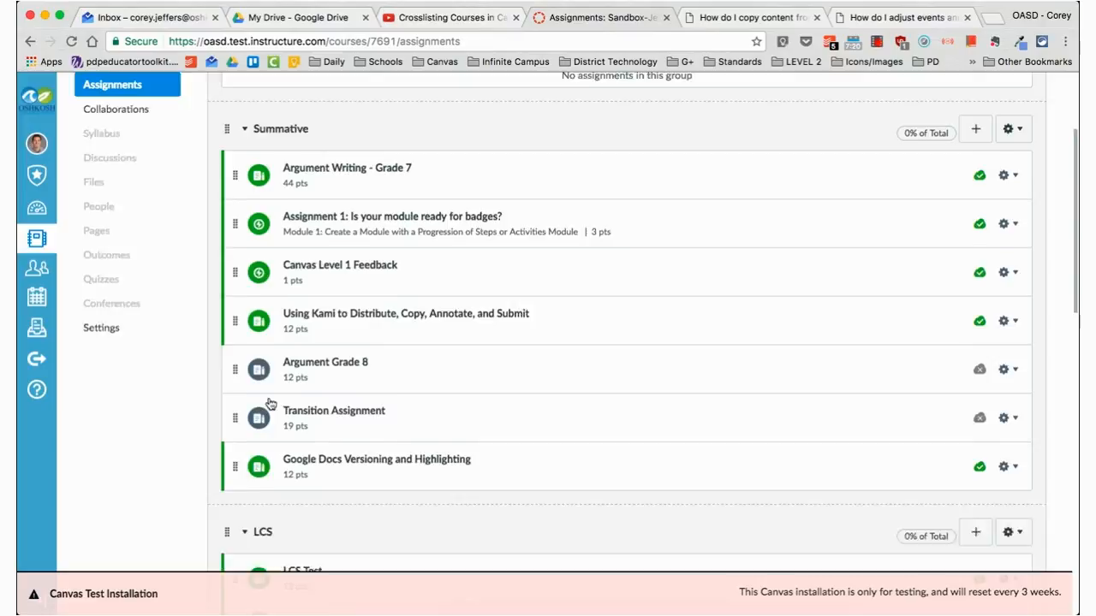
pyautogui.scroll(3, 321, 193)
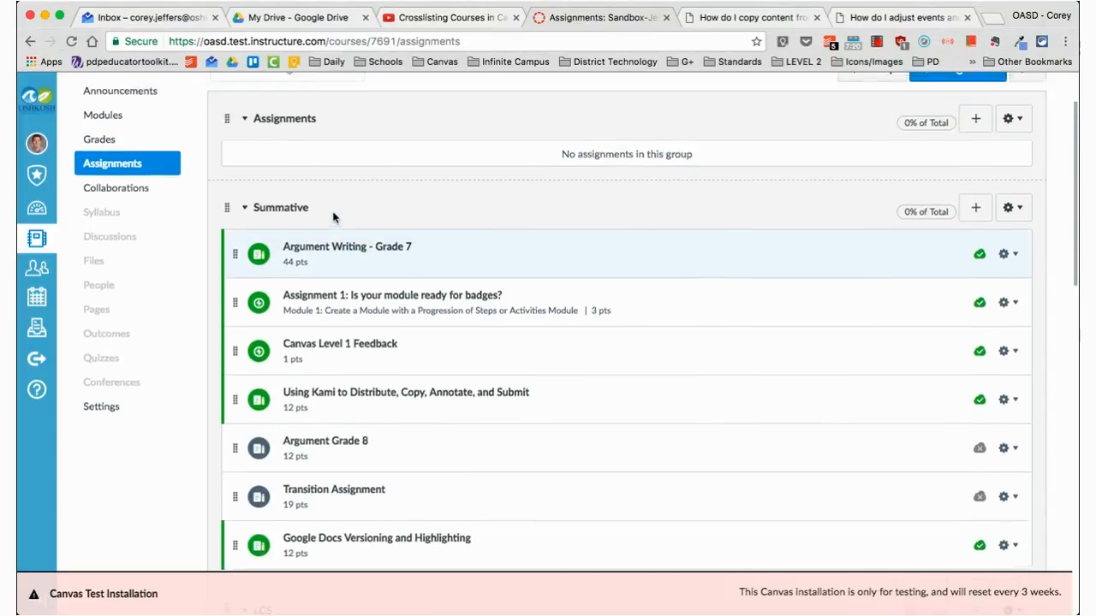
pyautogui.scroll(-2, 333, 216)
pyautogui.scroll(1, 333, 216)
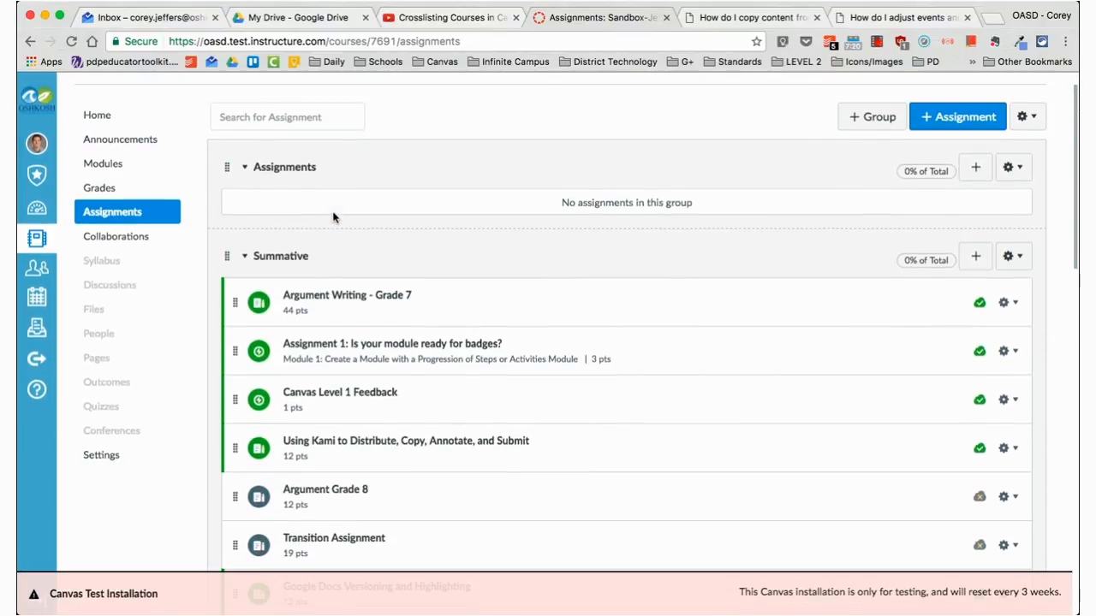
pyautogui.click(134, 385)
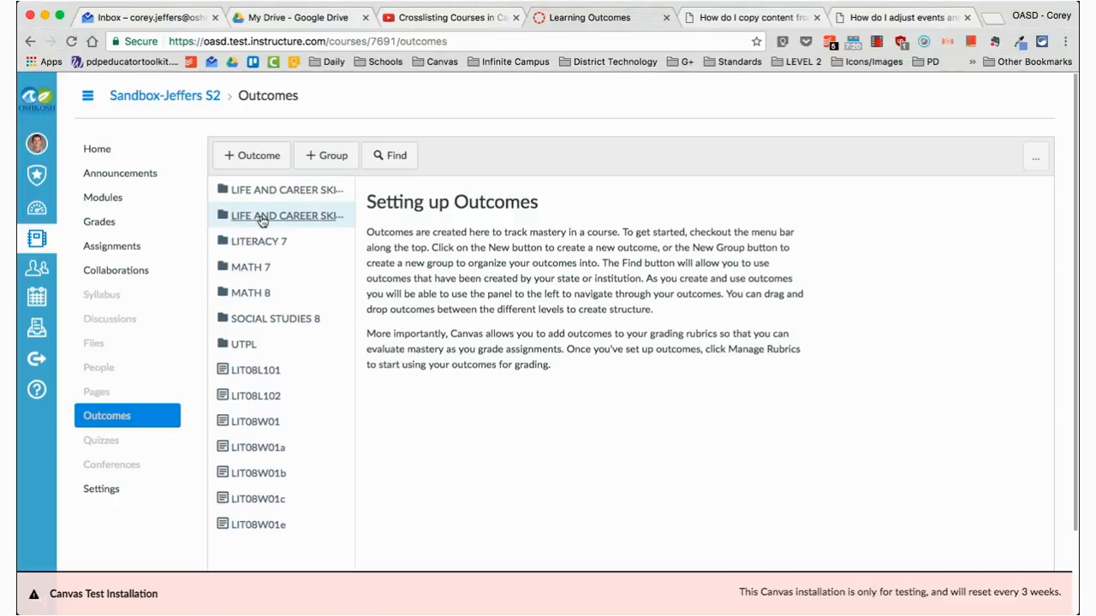
# Open the S2 course settings, view the grading scheme enabled for the course, and close it
pyautogui.click(115, 492)
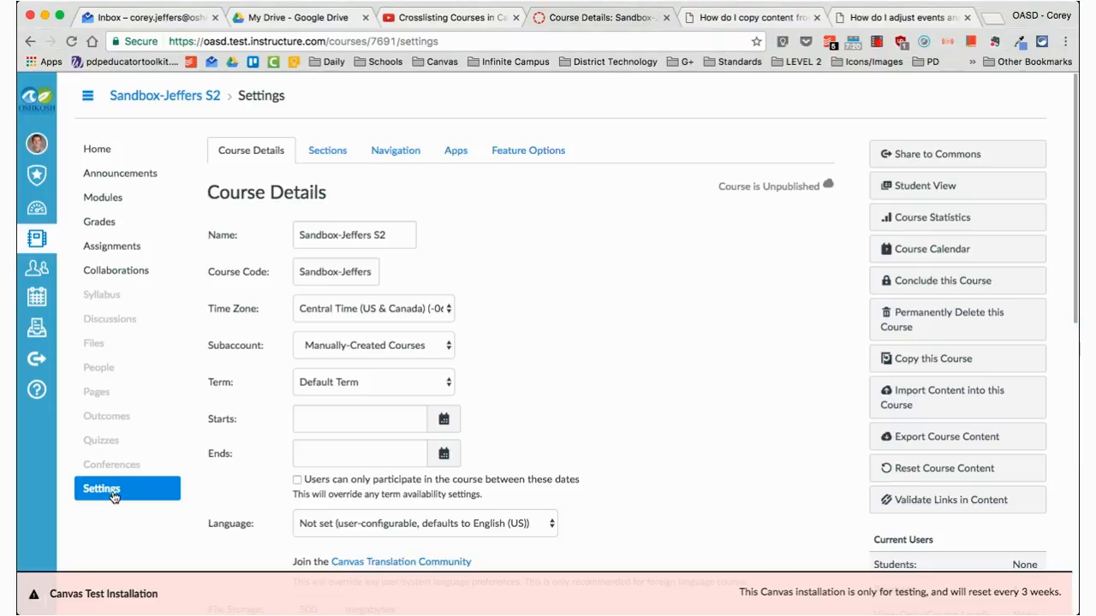
pyautogui.scroll(-5, 298, 398)
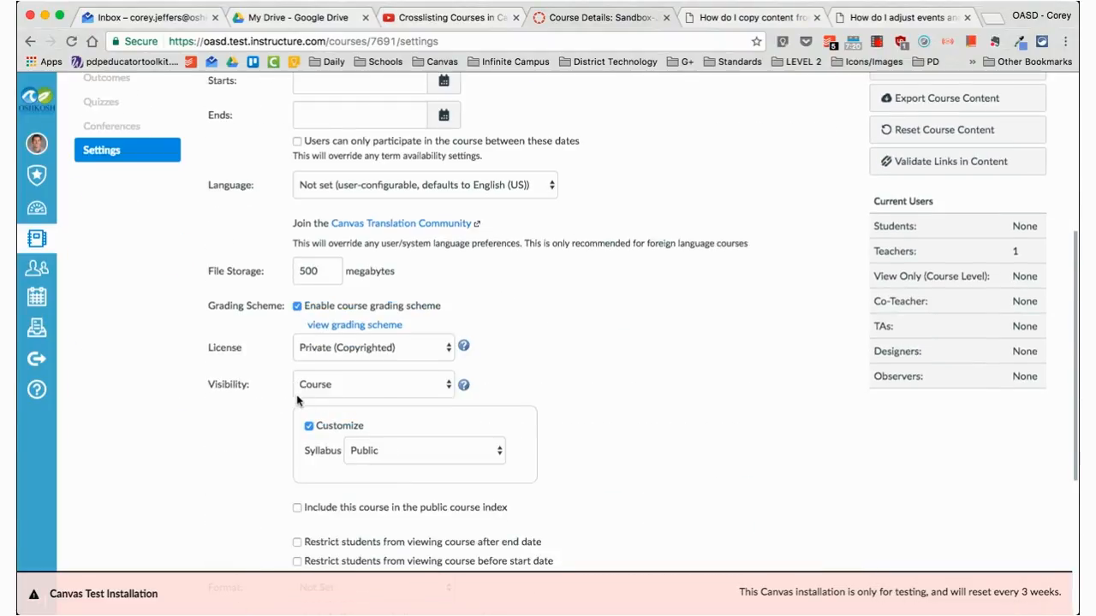
pyautogui.click(343, 329)
pyautogui.moveTo(389, 221); pyautogui.dragTo(590, 223)
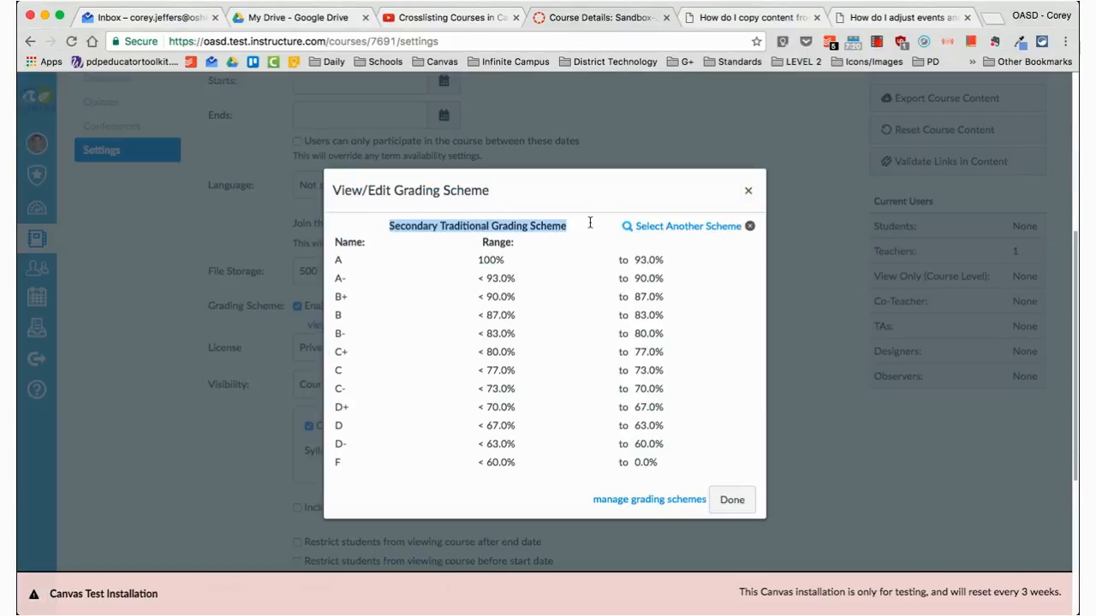
pyautogui.click(747, 190)
pyautogui.scroll(5, 745, 180)
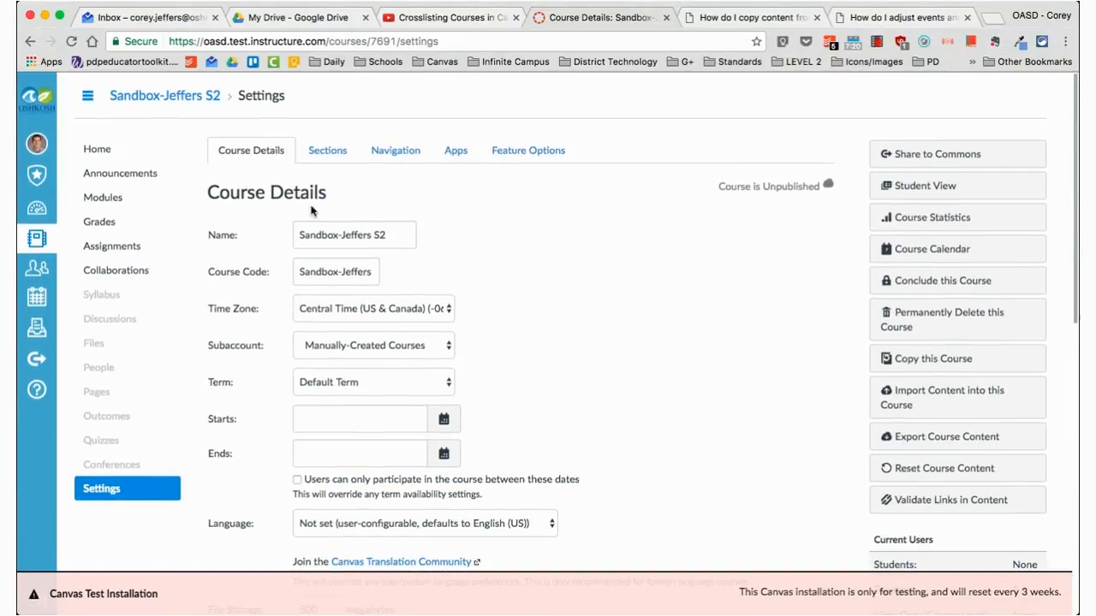
# Open the S2 course's gradebook and look across the assignment columns and the assignment group totals
pyautogui.click(110, 223)
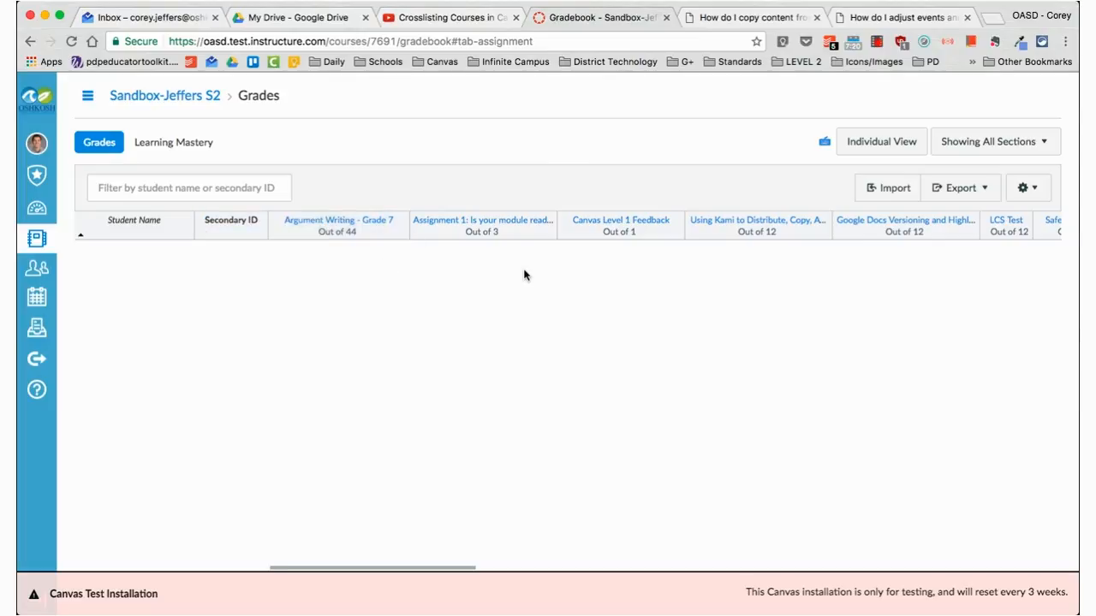
pyautogui.hscroll(5, 525, 274)
pyautogui.hscroll(10, 525, 275)
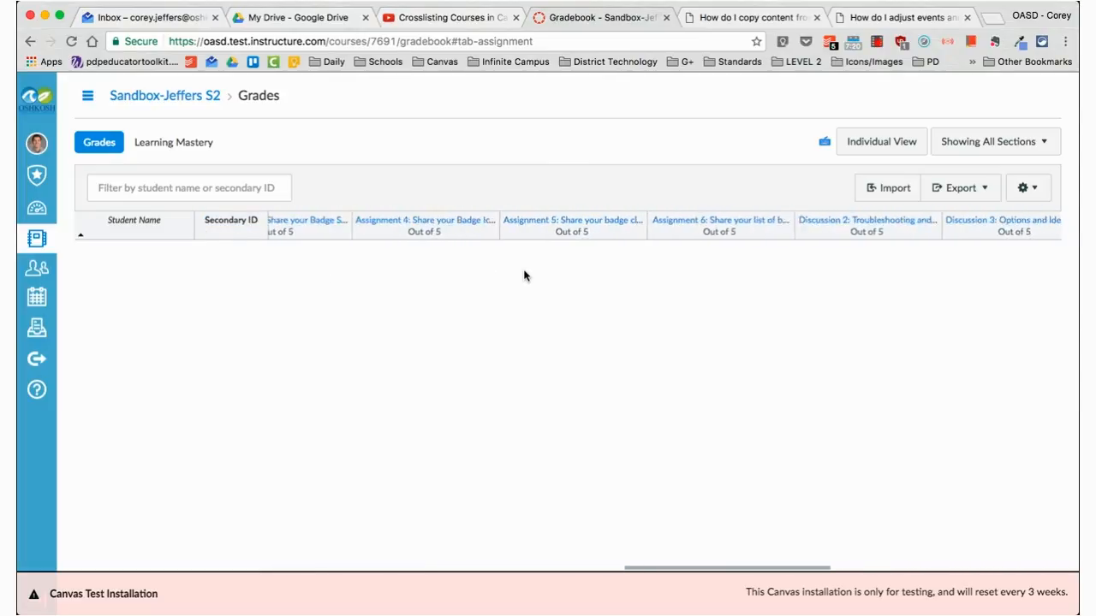
pyautogui.hscroll(4, 524, 275)
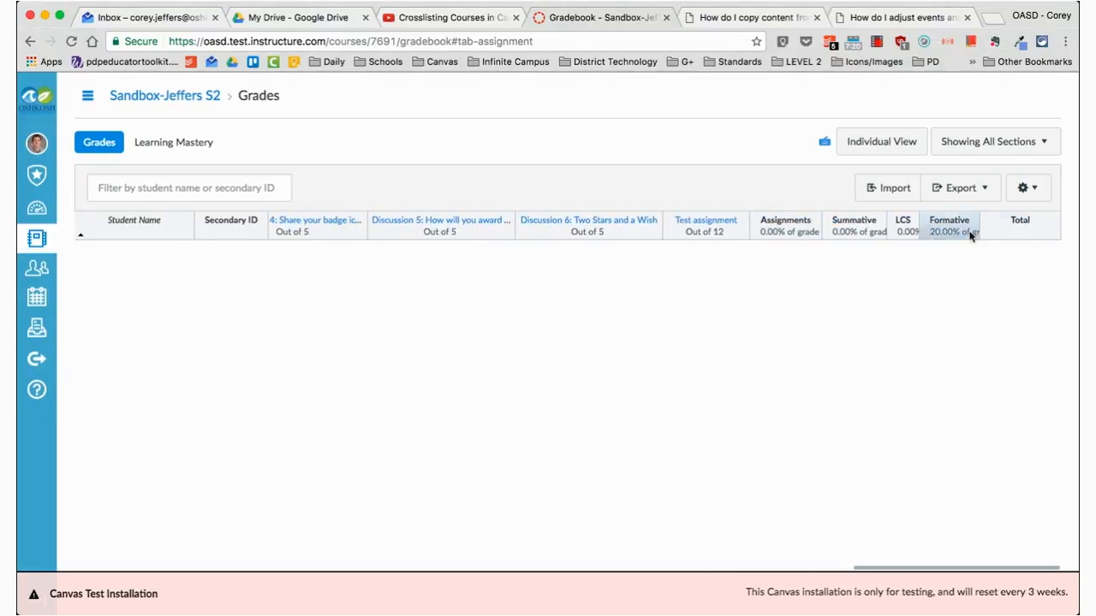
pyautogui.hscroll(-10, 652, 268)
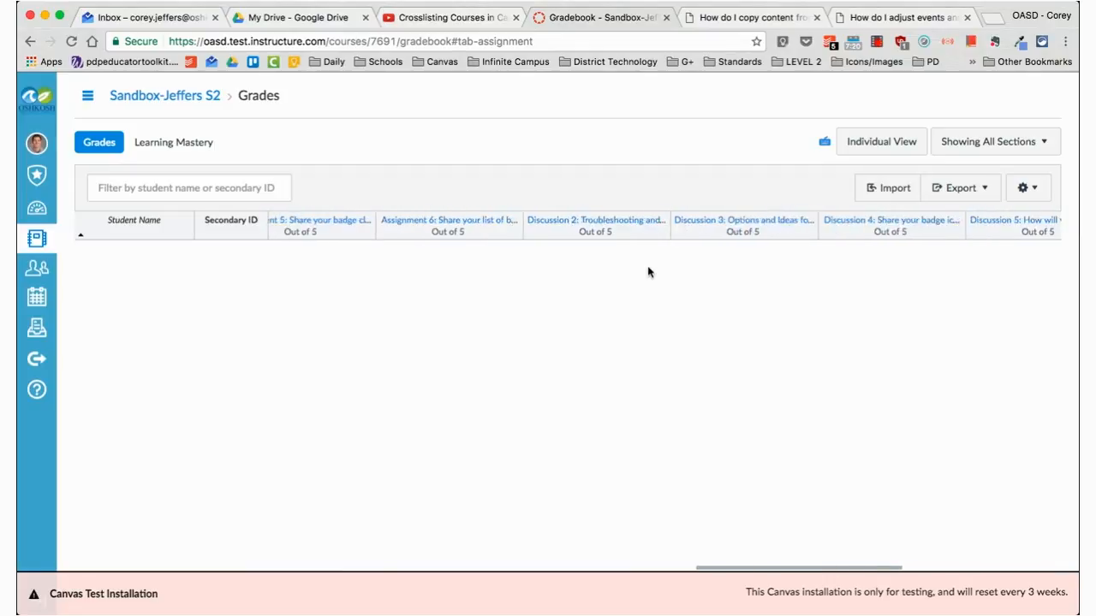
pyautogui.hscroll(-8, 648, 270)
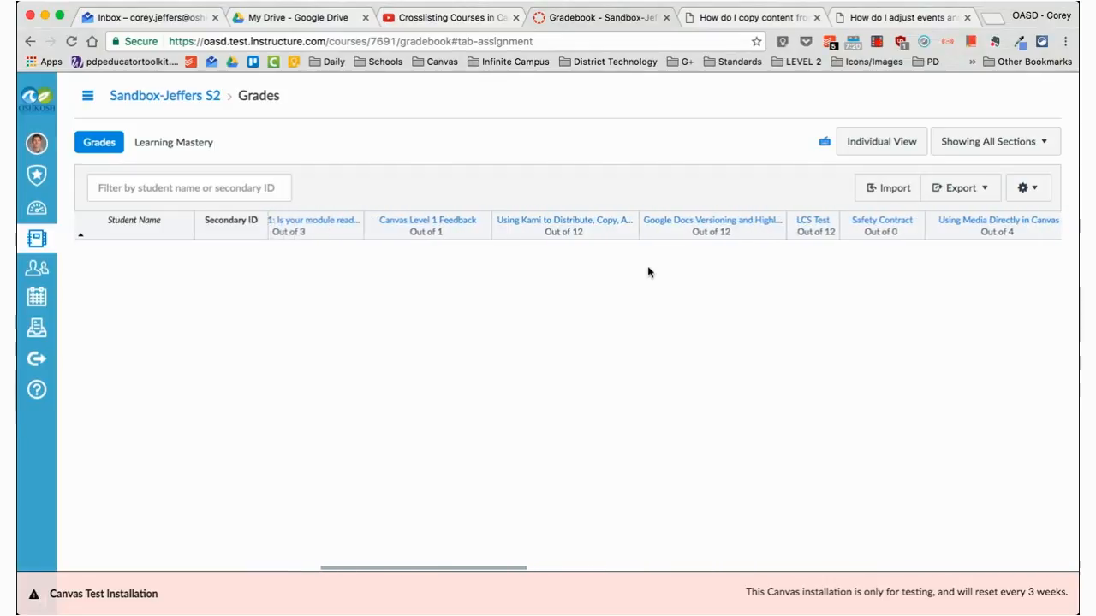
# Open the Argument Writing - Grade 7 assignment from the gradebook and examine its attached rubric
pyautogui.click(374, 223)
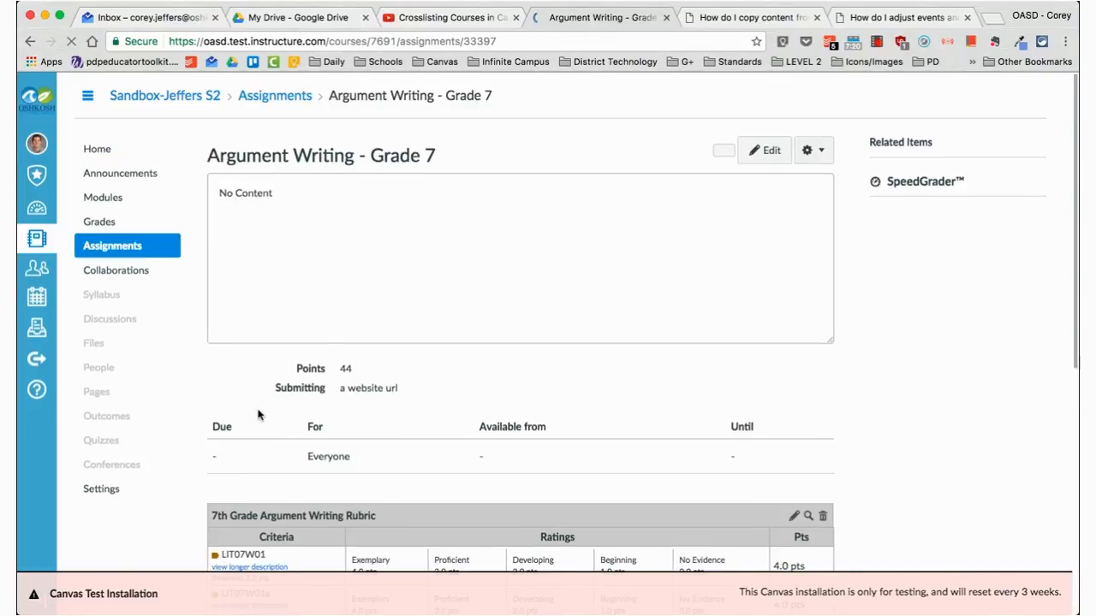
pyautogui.scroll(-8, 258, 415)
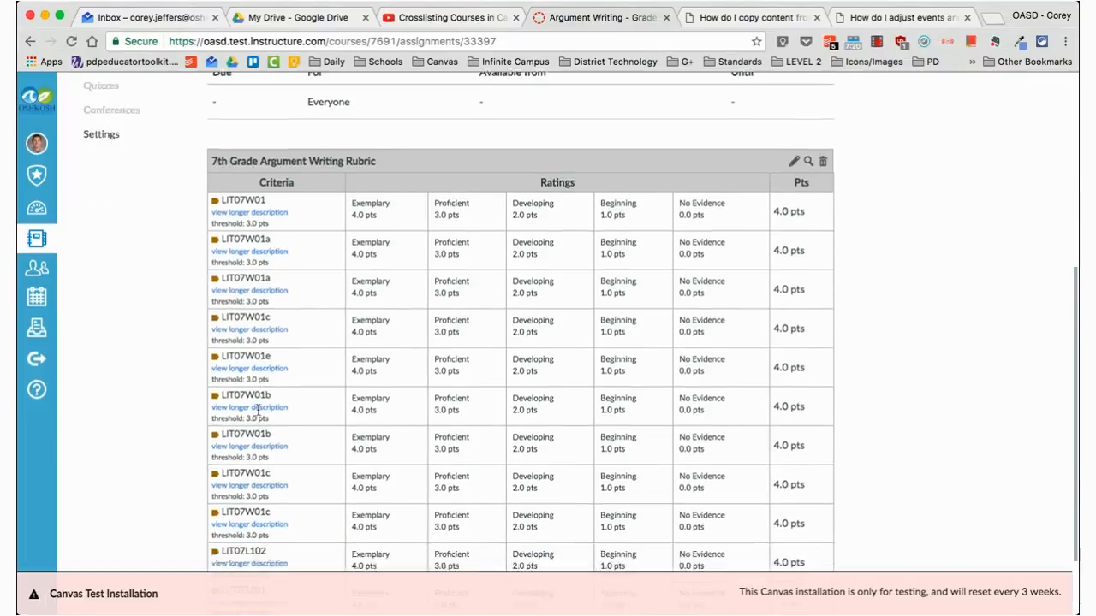
# Look through the remaining criteria of the 7th Grade Argument Writing Rubric and the assignment's details above it
pyautogui.scroll(-3, 258, 409)
pyautogui.scroll(3, 254, 415)
pyautogui.scroll(-1, 333, 348)
pyautogui.scroll(5, 333, 279)
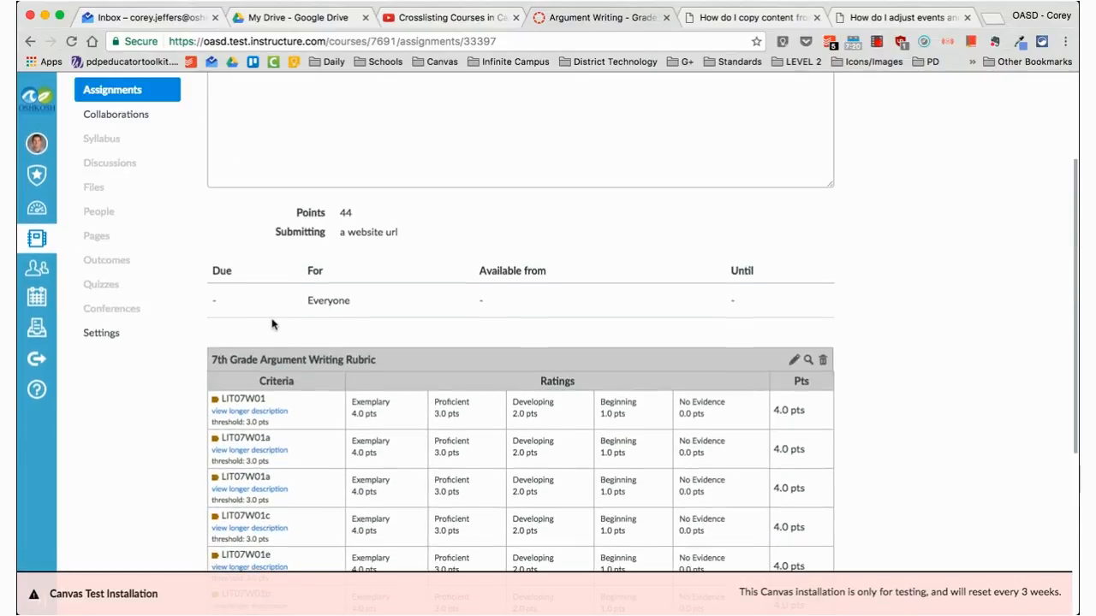
pyautogui.scroll(3, 272, 324)
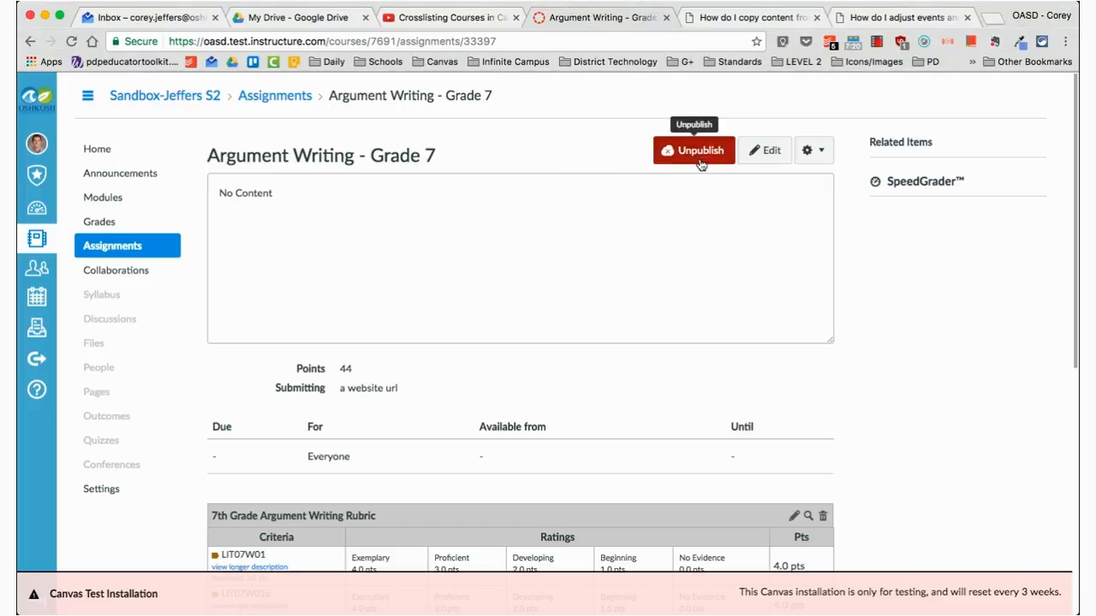
# Open the S2 course's Modules page and unpublish the Getting Started and Domain 1: Planning and Preparation modules
pyautogui.click(94, 198)
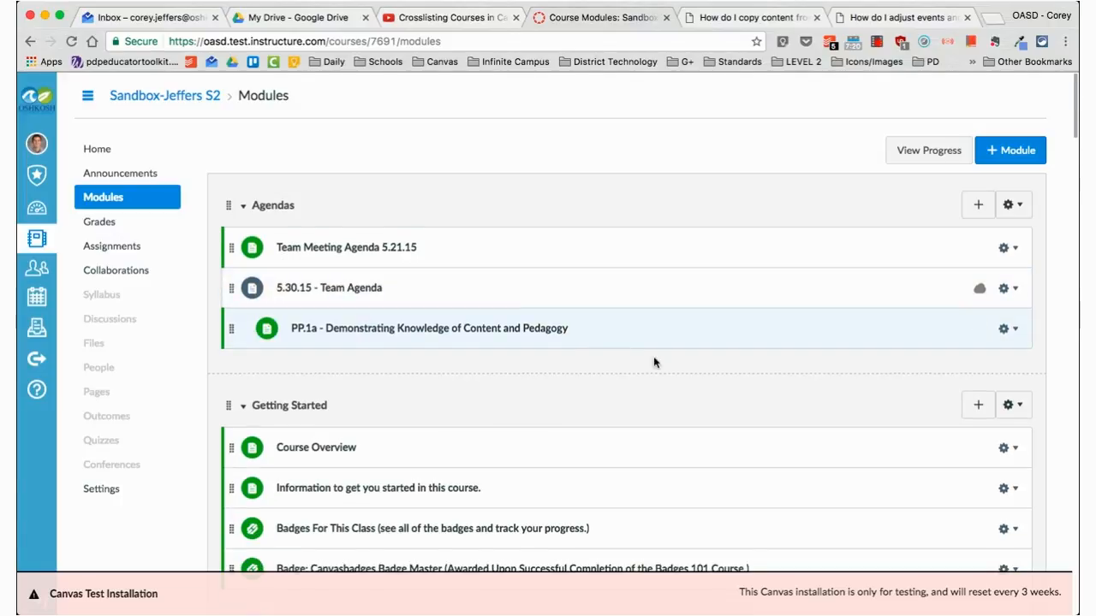
pyautogui.scroll(-3, 663, 367)
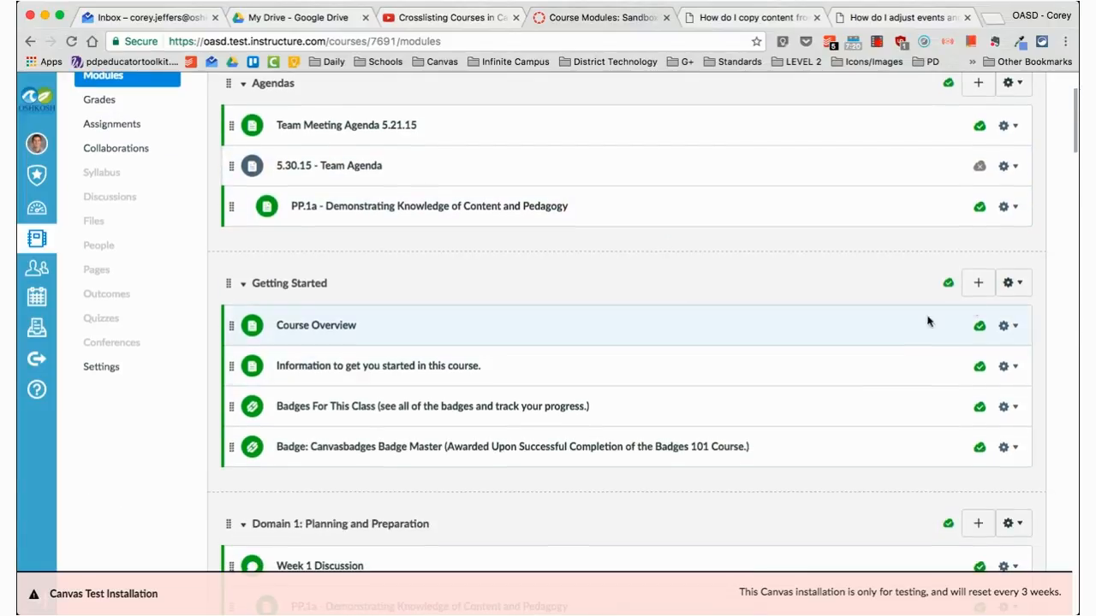
pyautogui.click(947, 284)
pyautogui.scroll(-3, 859, 411)
pyautogui.click(947, 397)
pyautogui.scroll(-8, 865, 402)
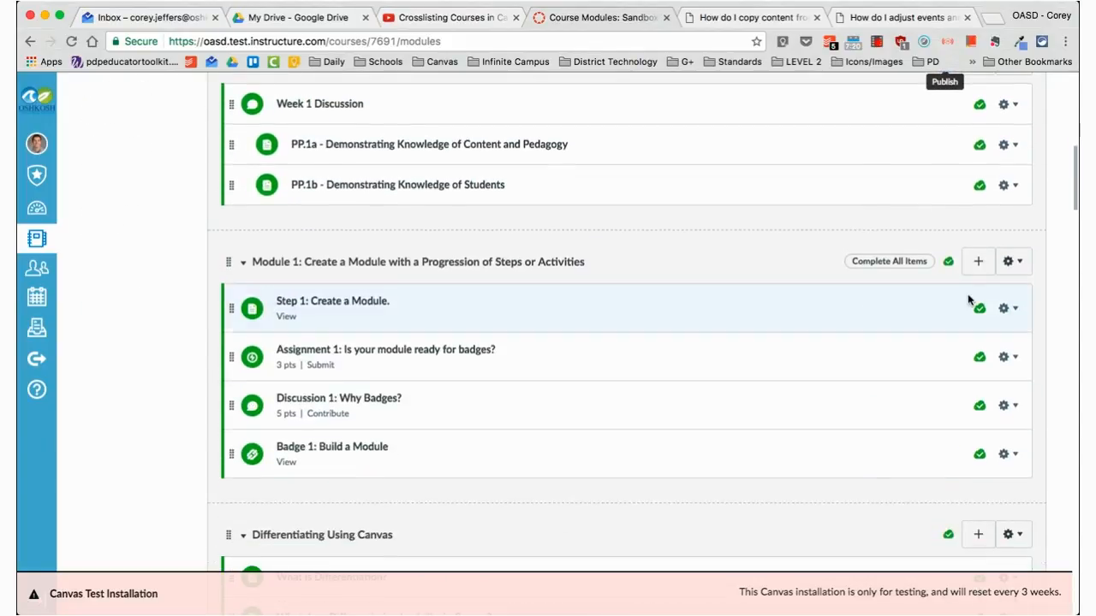
# Unpublish Module 1: Create a Module with a Progression of Steps or Activities and the Differentiating Using Canvas module
pyautogui.click(948, 261)
pyautogui.scroll(-3, 756, 267)
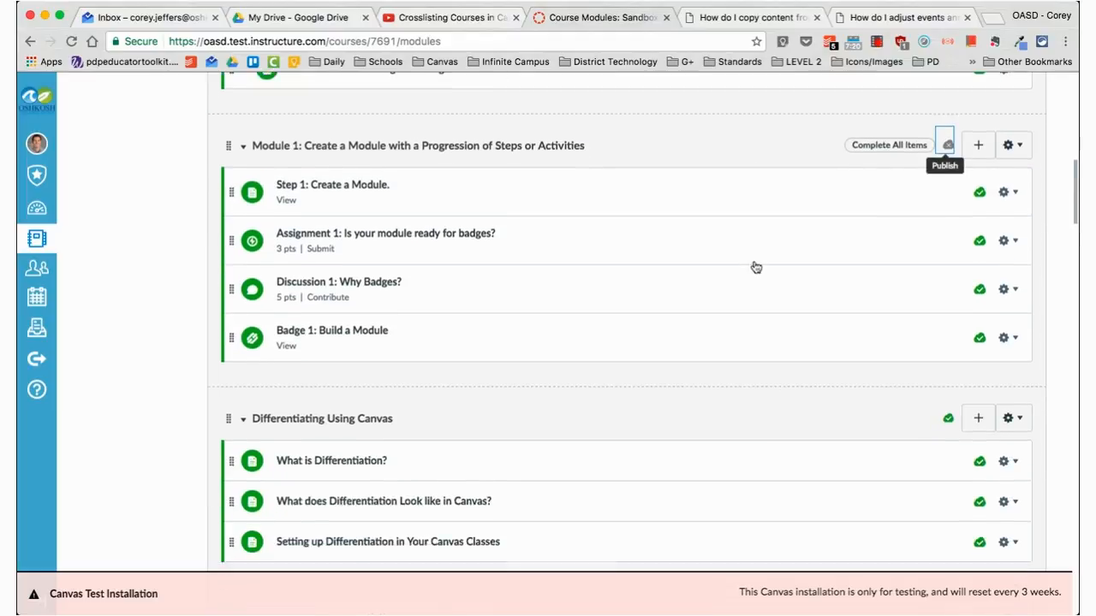
pyautogui.scroll(-2, 756, 267)
pyautogui.scroll(-3, 788, 267)
pyautogui.click(947, 253)
pyautogui.scroll(-1, 845, 273)
pyautogui.scroll(-2, 845, 272)
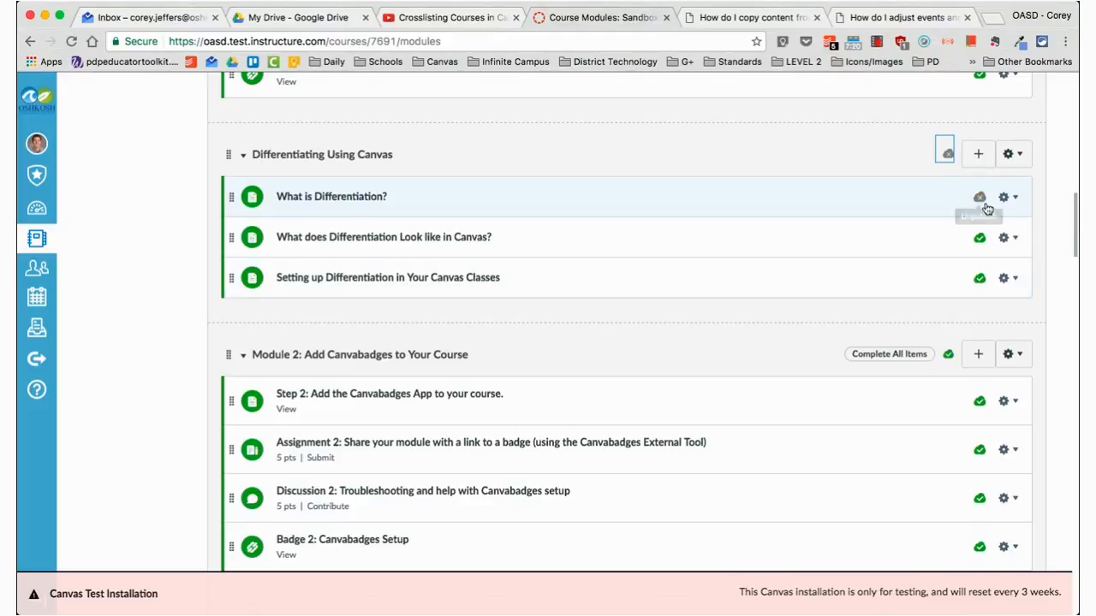
# Unpublish the Danielson Domains and Components module and Module 2: Add Canvabadges to Your Course
pyautogui.scroll(-15, 856, 398)
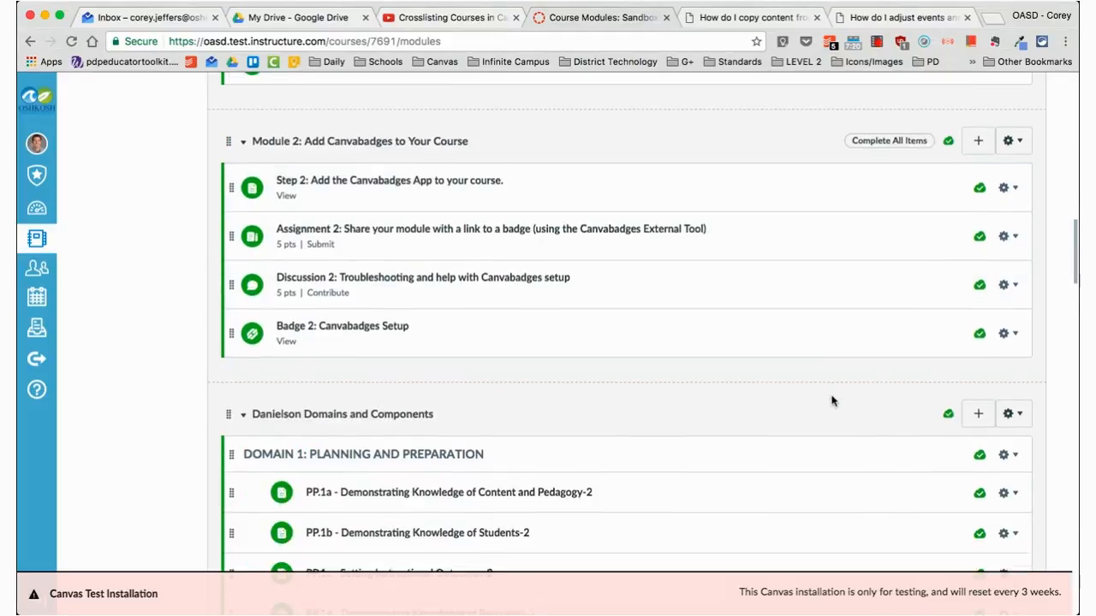
pyautogui.scroll(-5, 797, 398)
pyautogui.scroll(9, 763, 398)
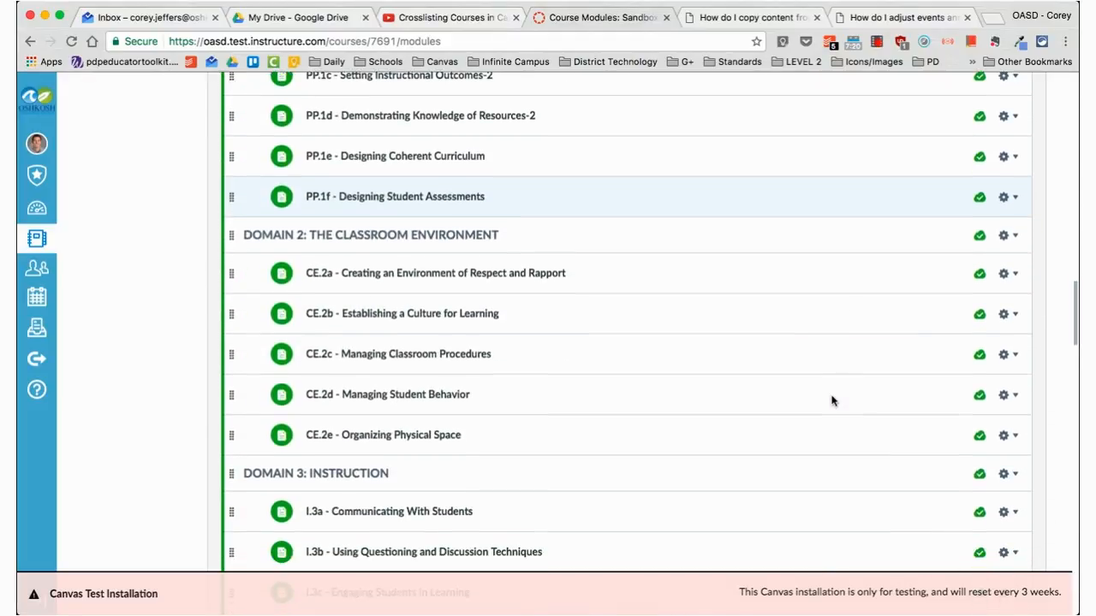
pyautogui.click(947, 248)
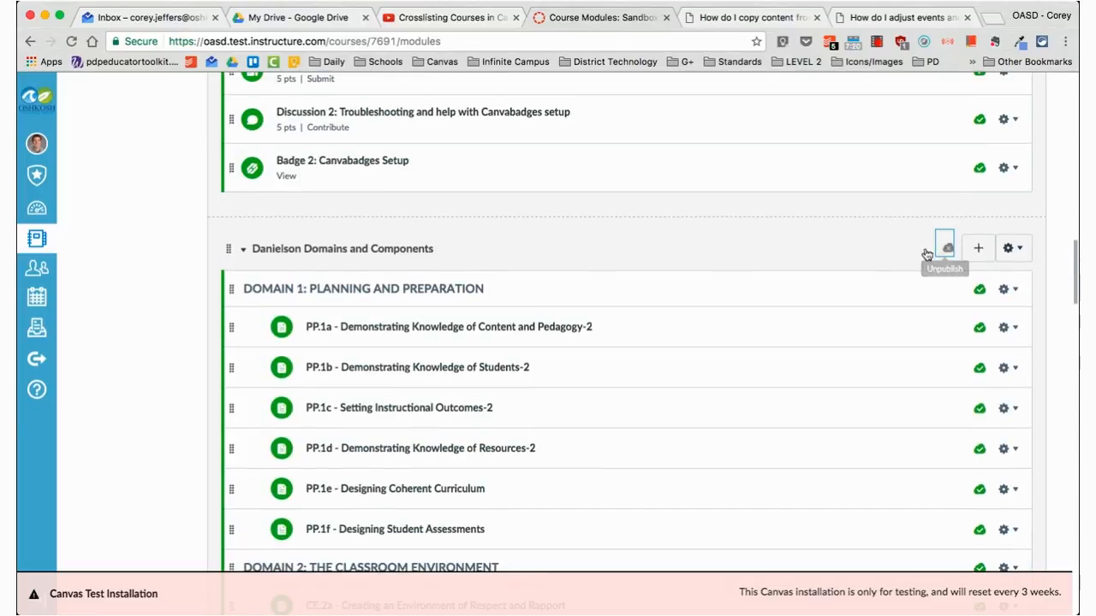
pyautogui.scroll(6, 912, 248)
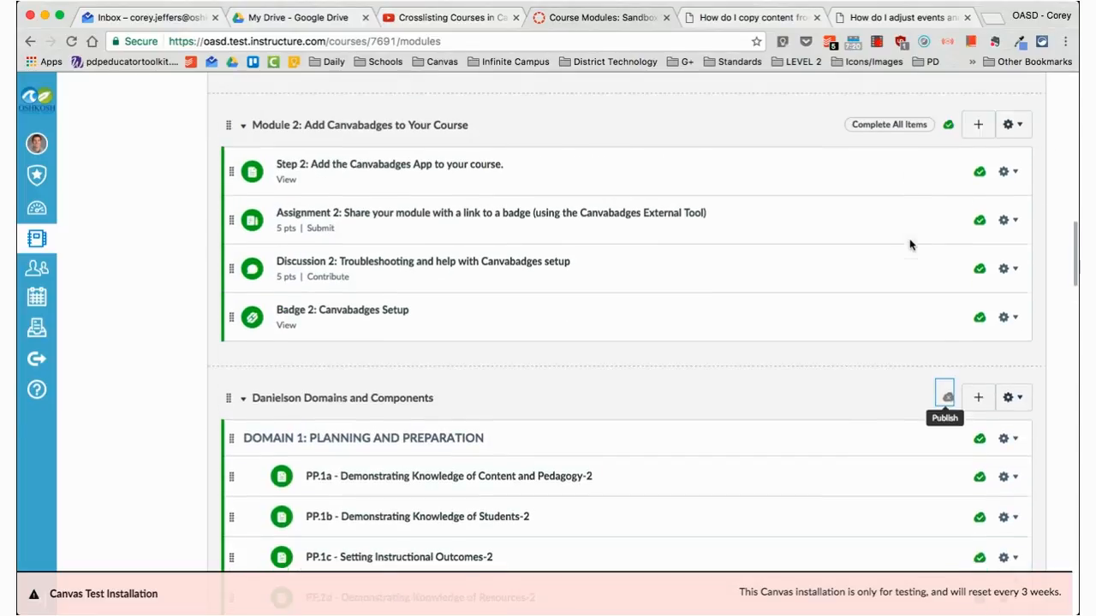
pyautogui.click(946, 226)
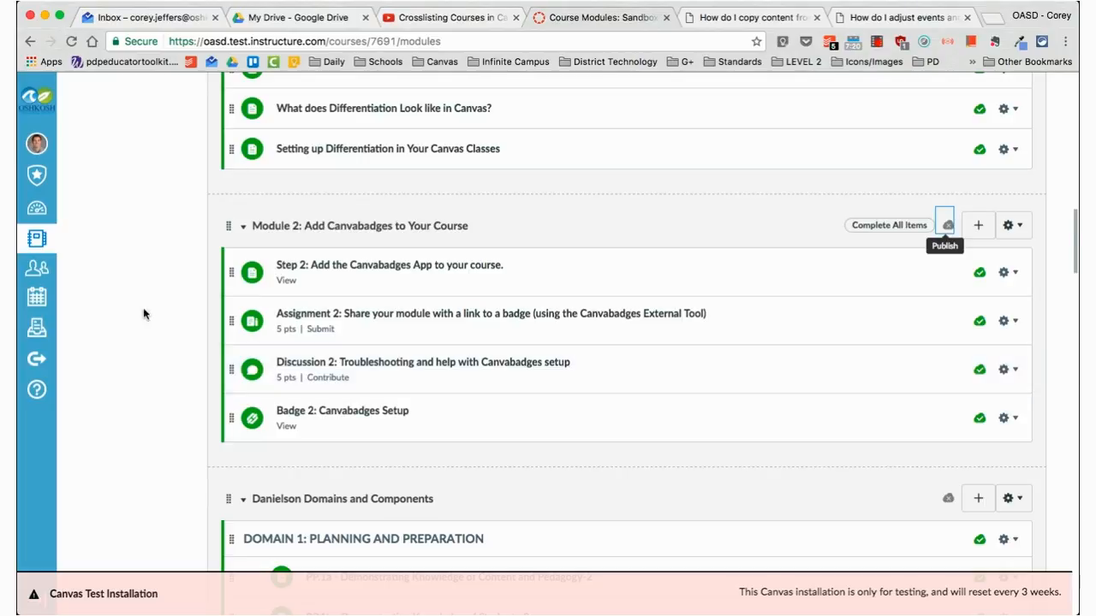
pyautogui.scroll(5, 283, 359)
pyautogui.scroll(15, 281, 368)
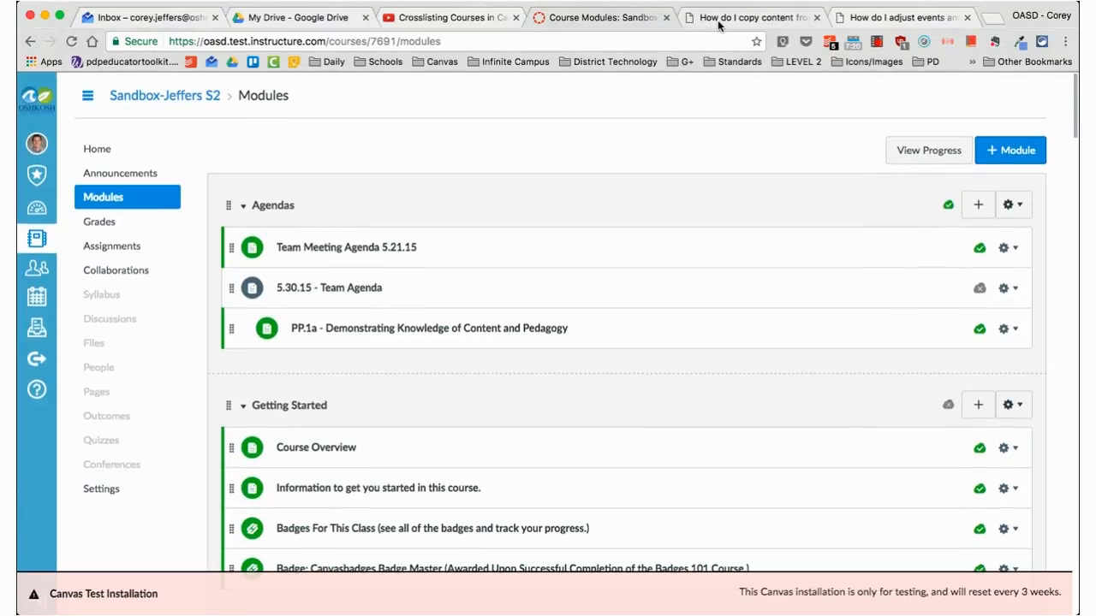
# Switch to the Canvas guide on copying content from another Canvas course and look through its notes and instructions
pyautogui.click(750, 19)
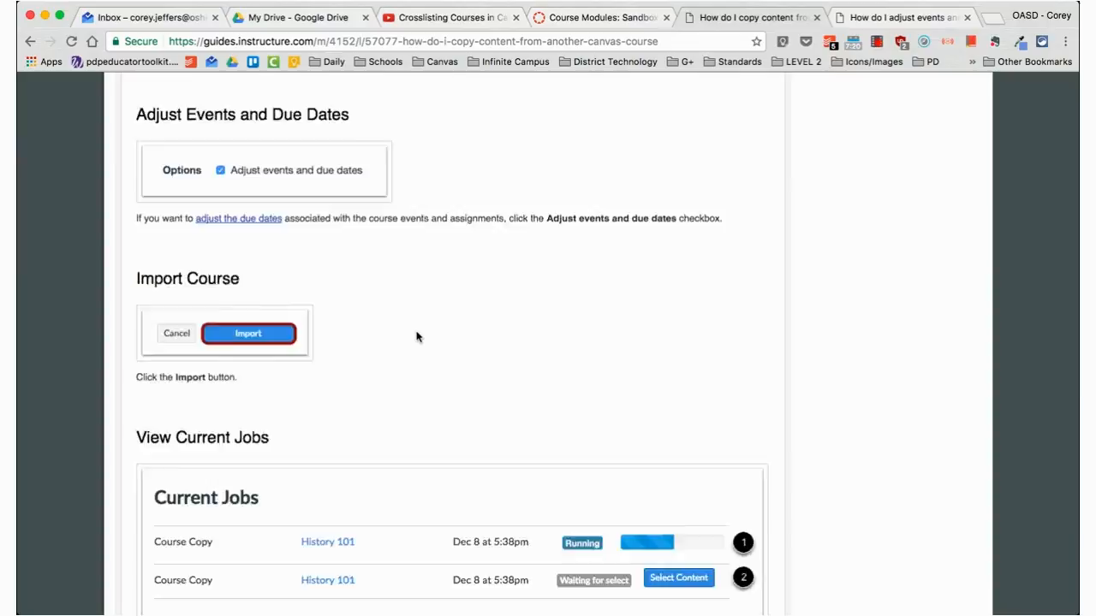
pyautogui.scroll(15, 416, 335)
pyautogui.scroll(10, 416, 336)
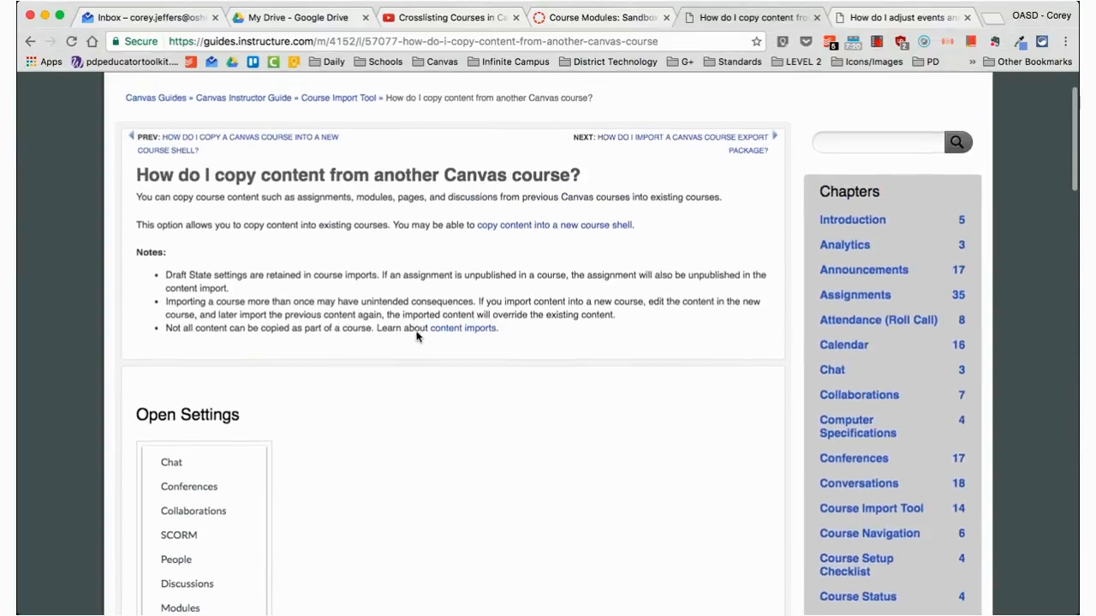
pyautogui.scroll(-11, 416, 337)
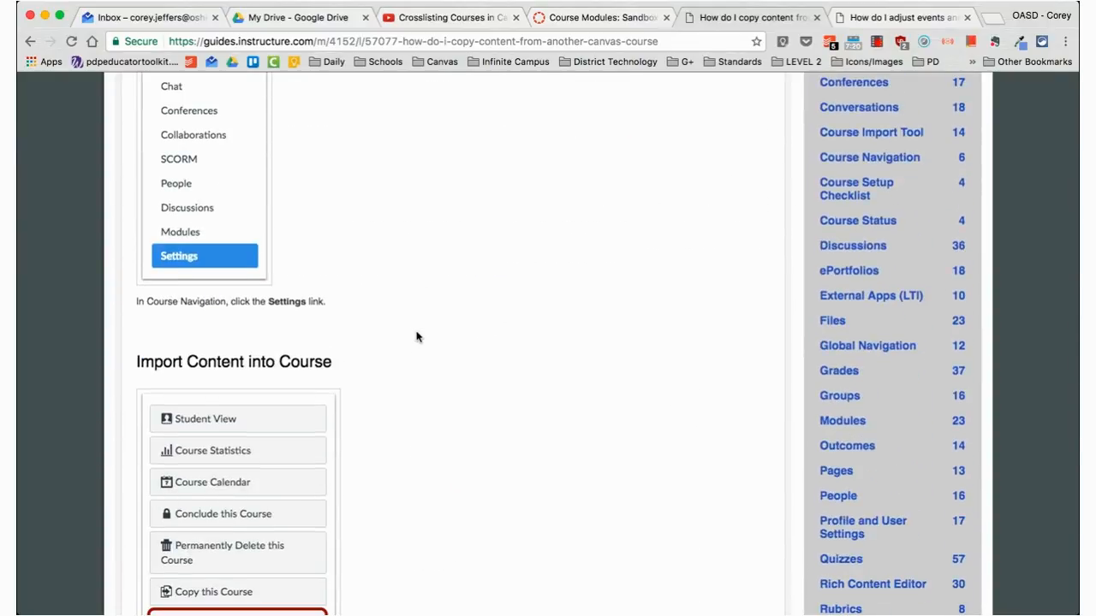